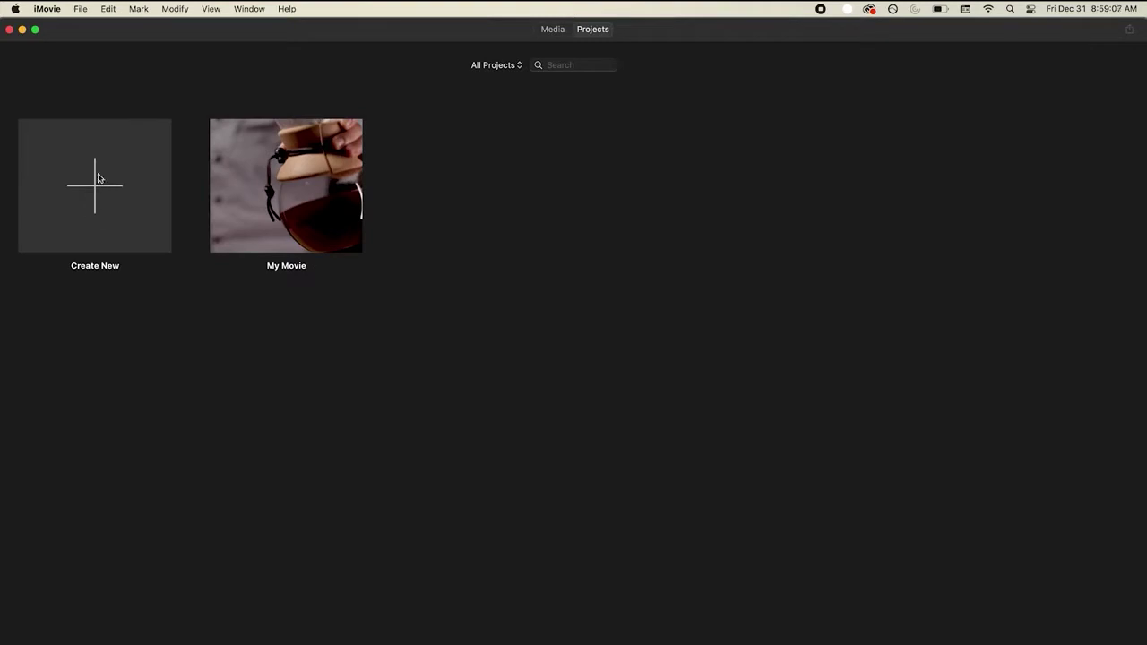
From the Projects browser, bring up the Create New choice of Movie or Trailer
left_click(98, 193)
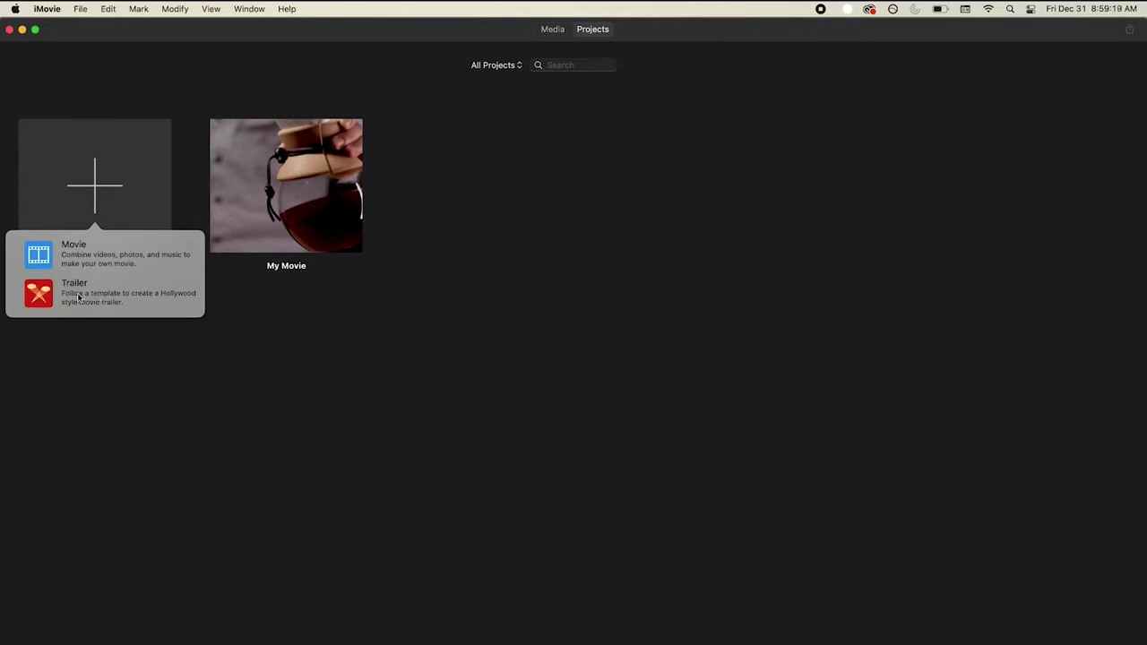
Choose Movie to start the new project My Movie 1 with an empty timeline
left_click(45, 256)
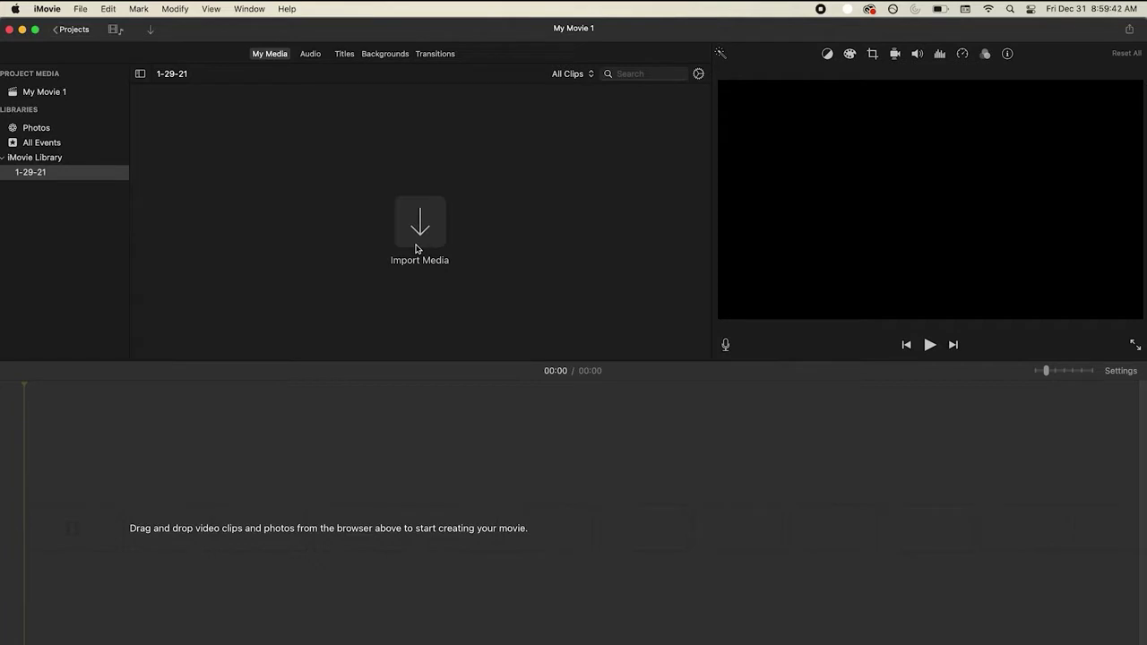
Import the five selected travel photos from the Desktop into the 1-29-21 event
left_click(416, 248)
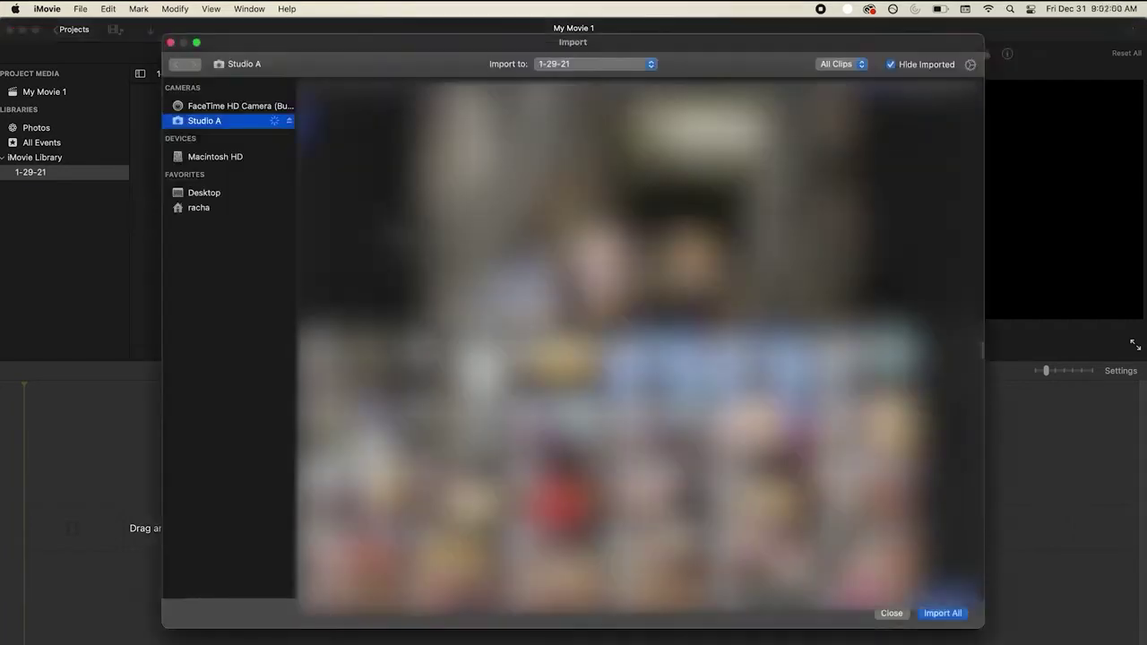
left_click(218, 194)
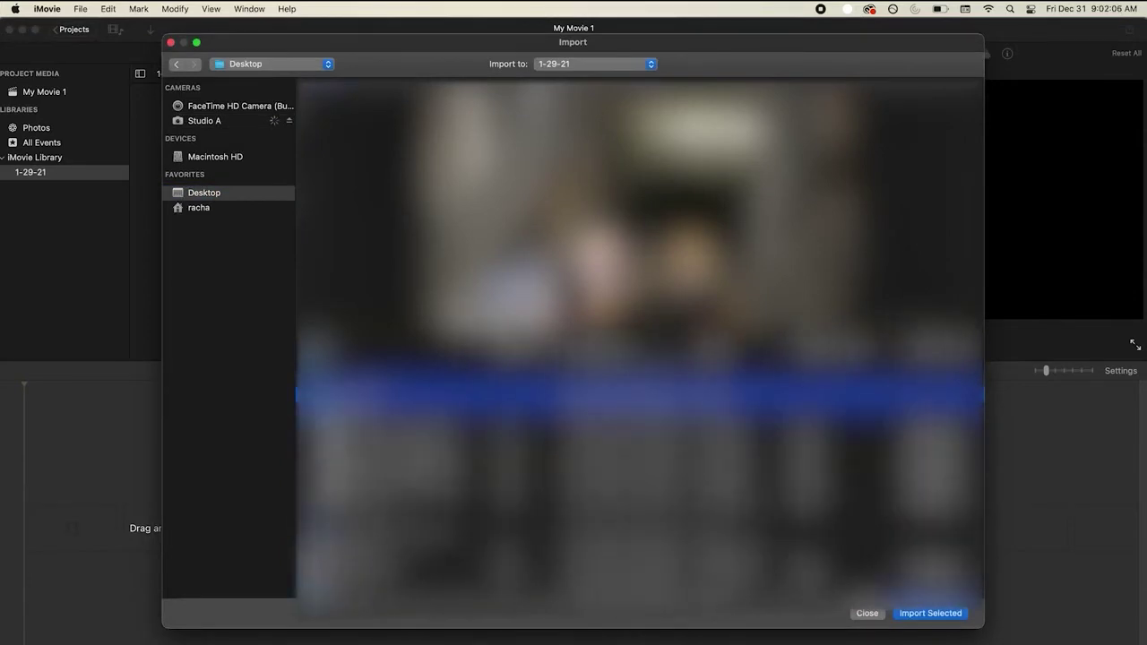
left_click(641, 457)
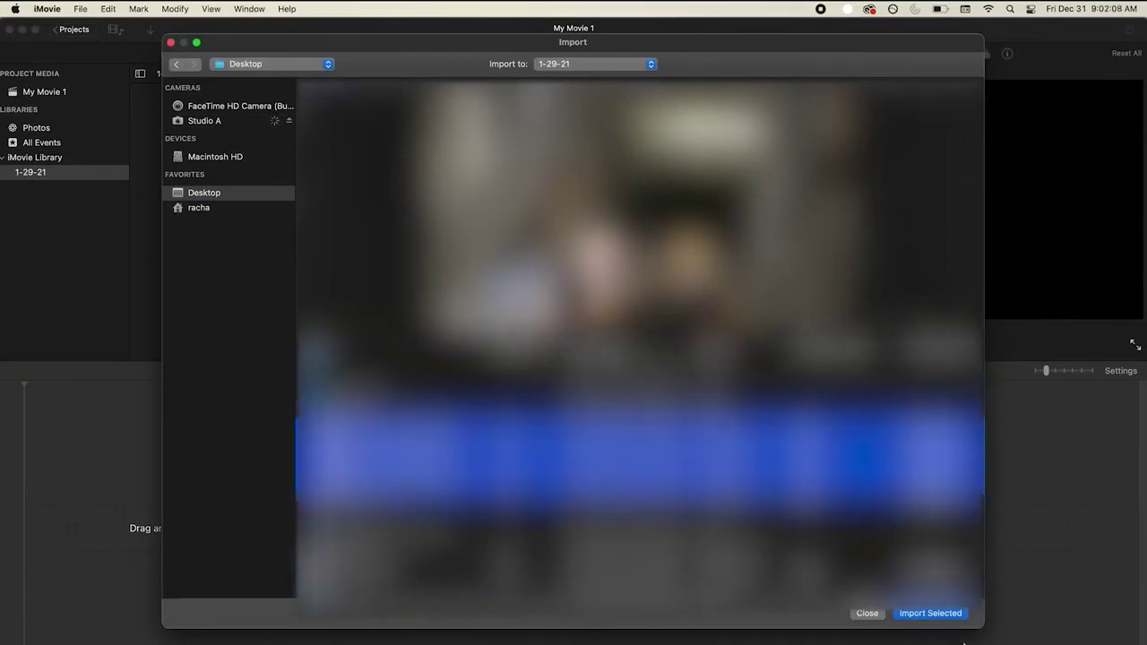
left_click(933, 615)
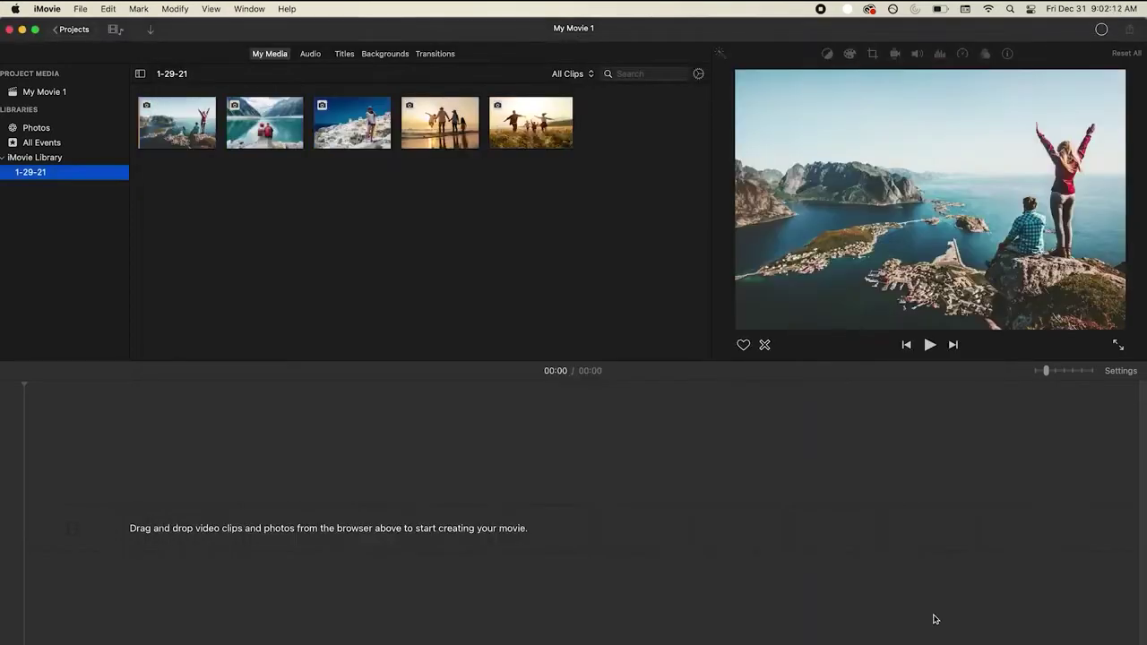
left_click(906, 604)
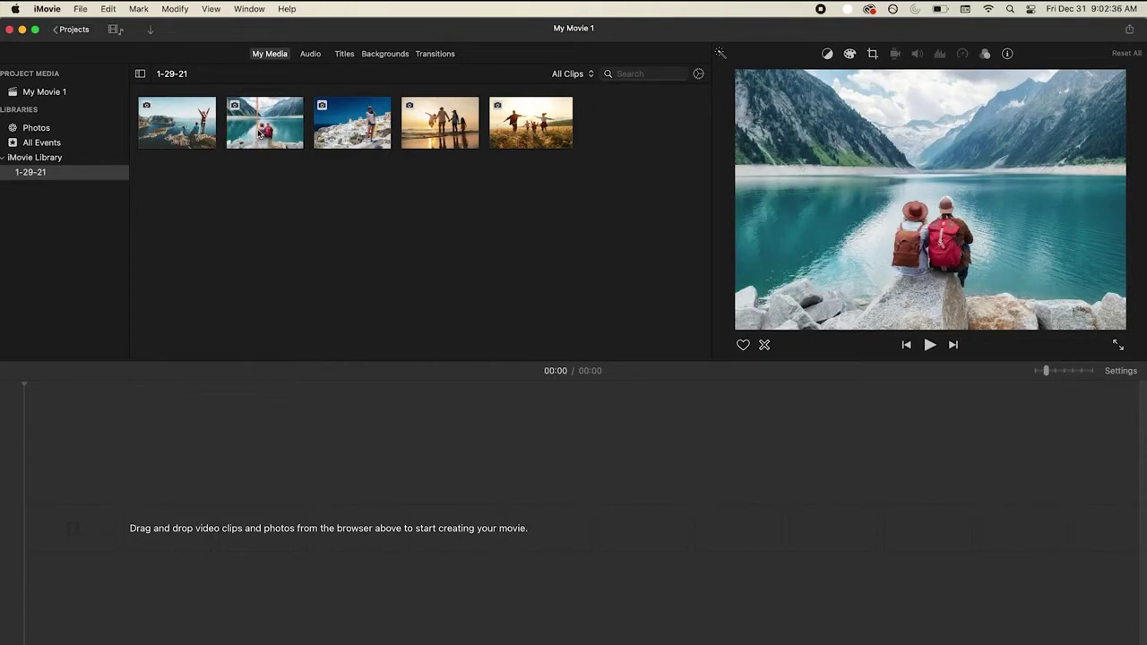
Drag the lake photo of the two hikers into the empty timeline as a 4-second clip
left_click_drag(260, 132, 41, 533)
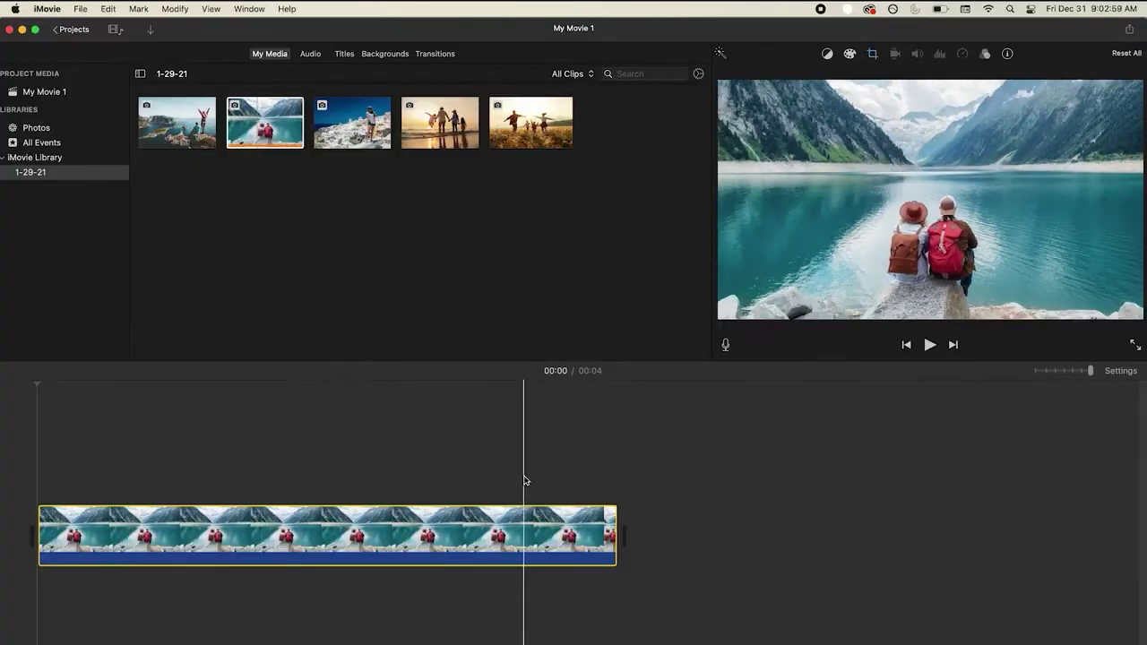
left_click(254, 532)
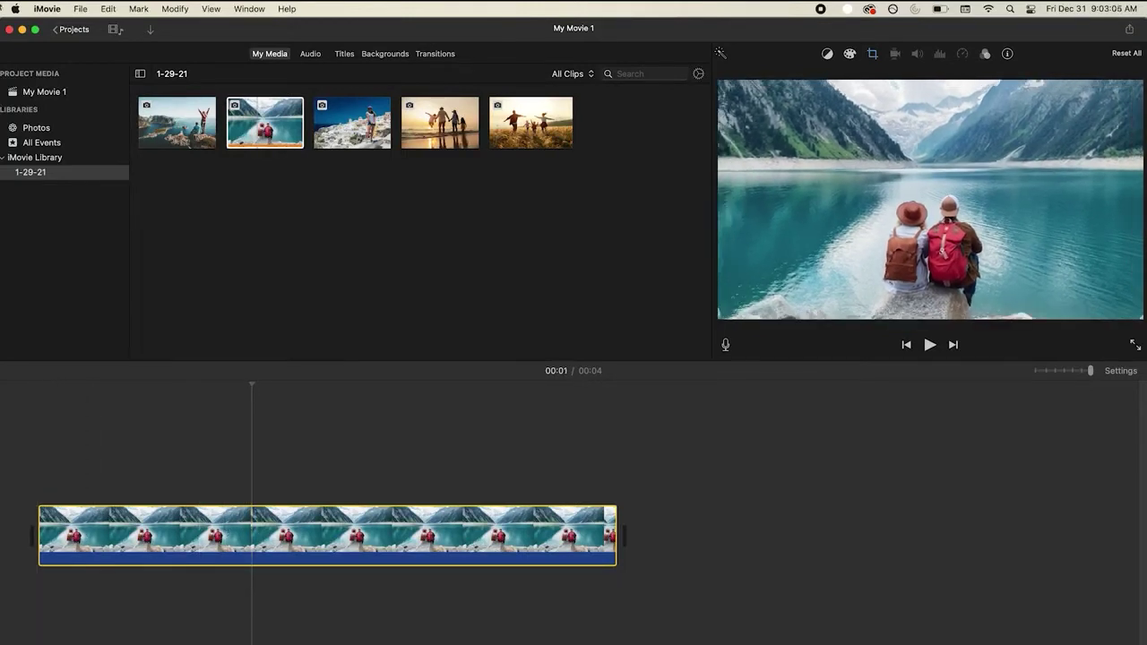
Set the default Photo Duration to 5 seconds in iMovie Preferences, keeping Ken Burns placement
left_click(45, 9)
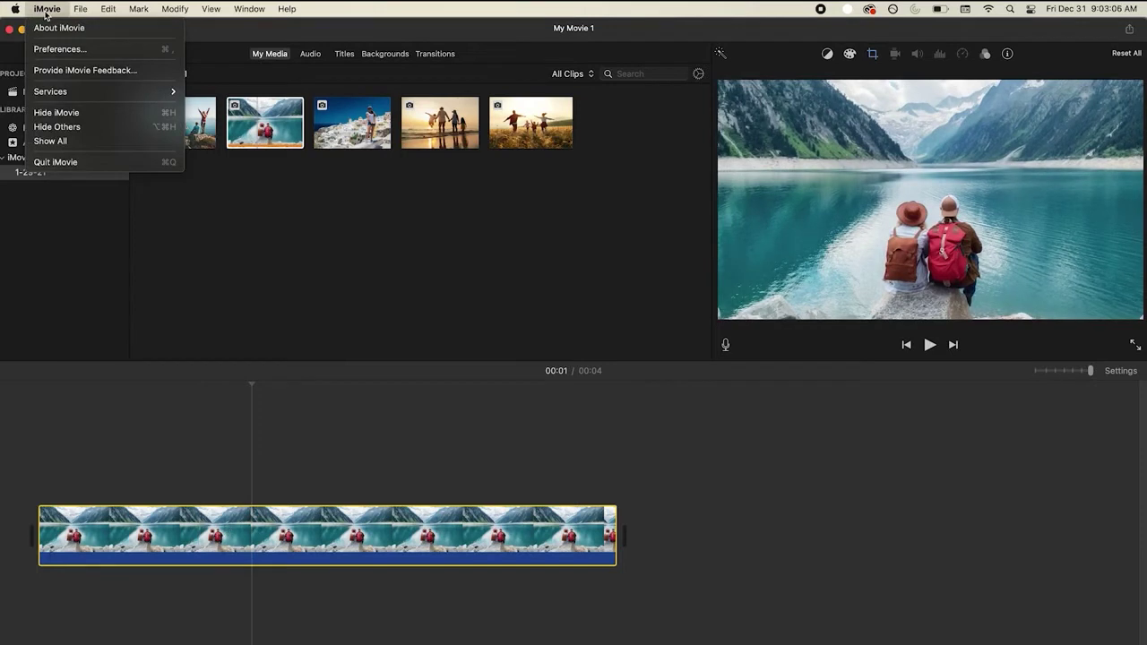
left_click(77, 48)
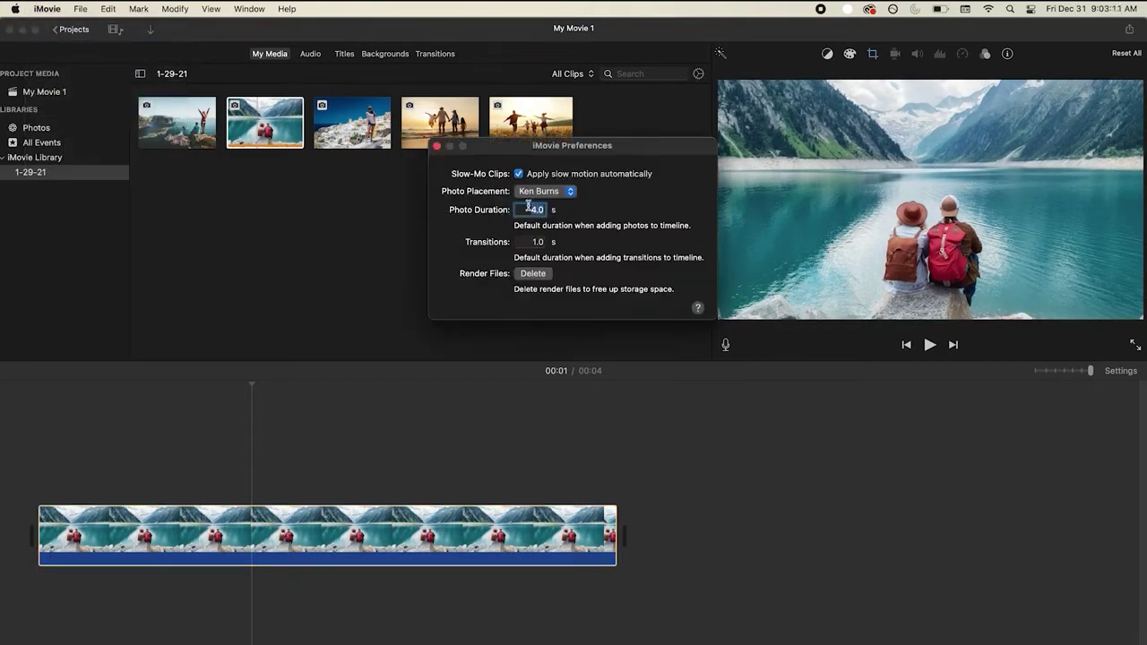
type("5")
left_click(571, 193)
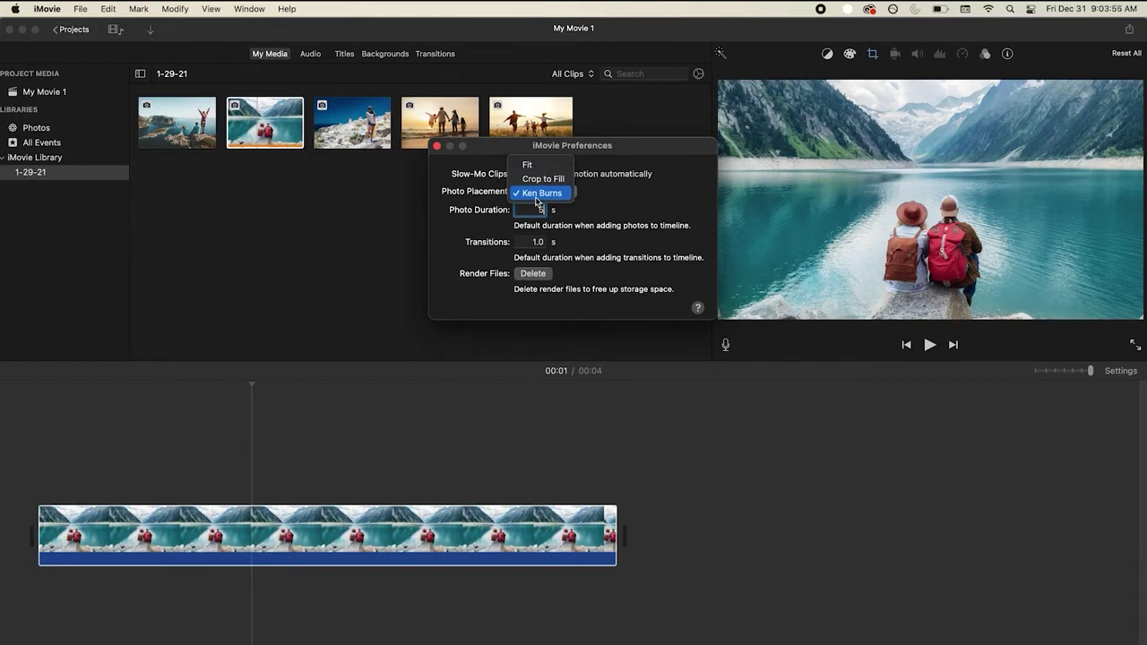
left_click(543, 178)
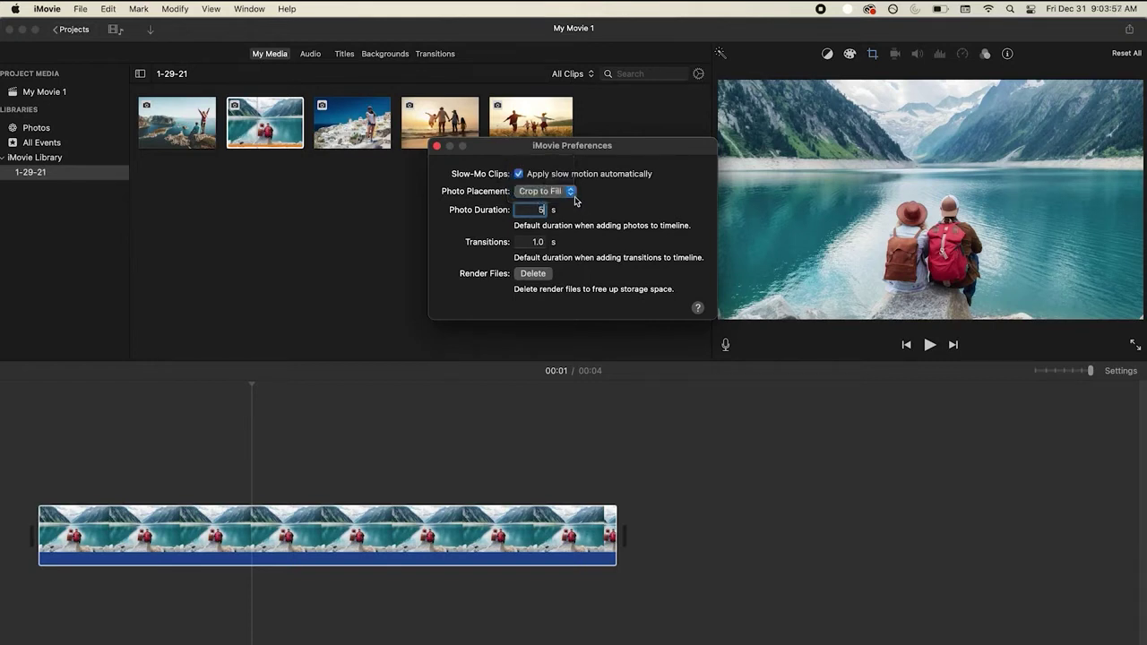
left_click(570, 195)
left_click(542, 207)
left_click(436, 145)
left_click(66, 551)
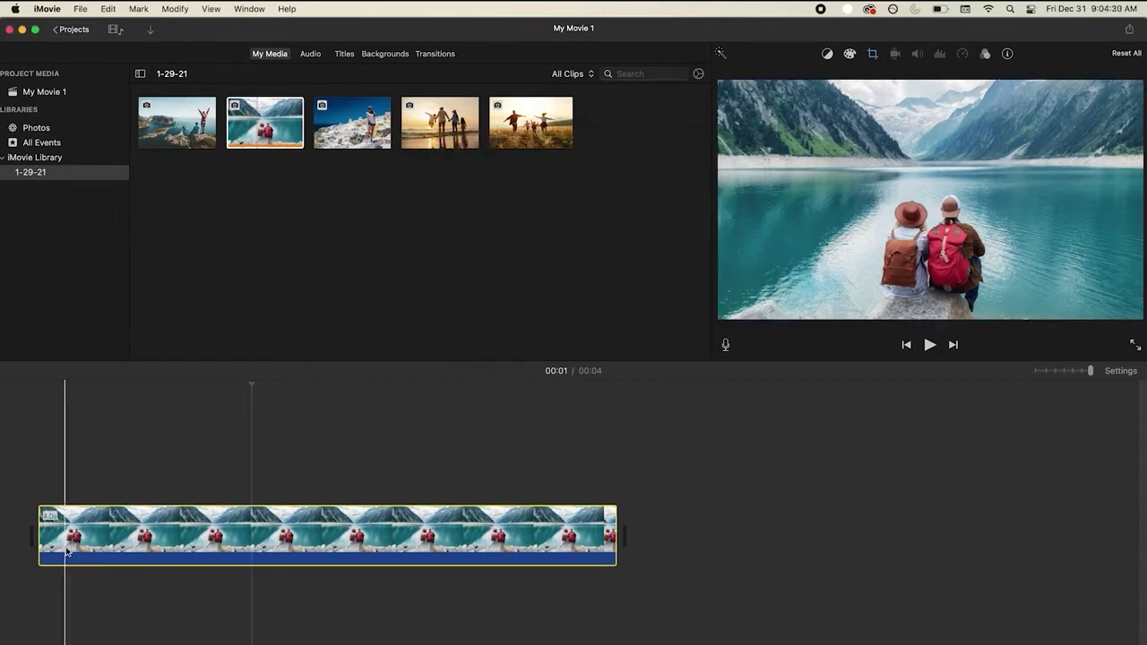
left_click(72, 551)
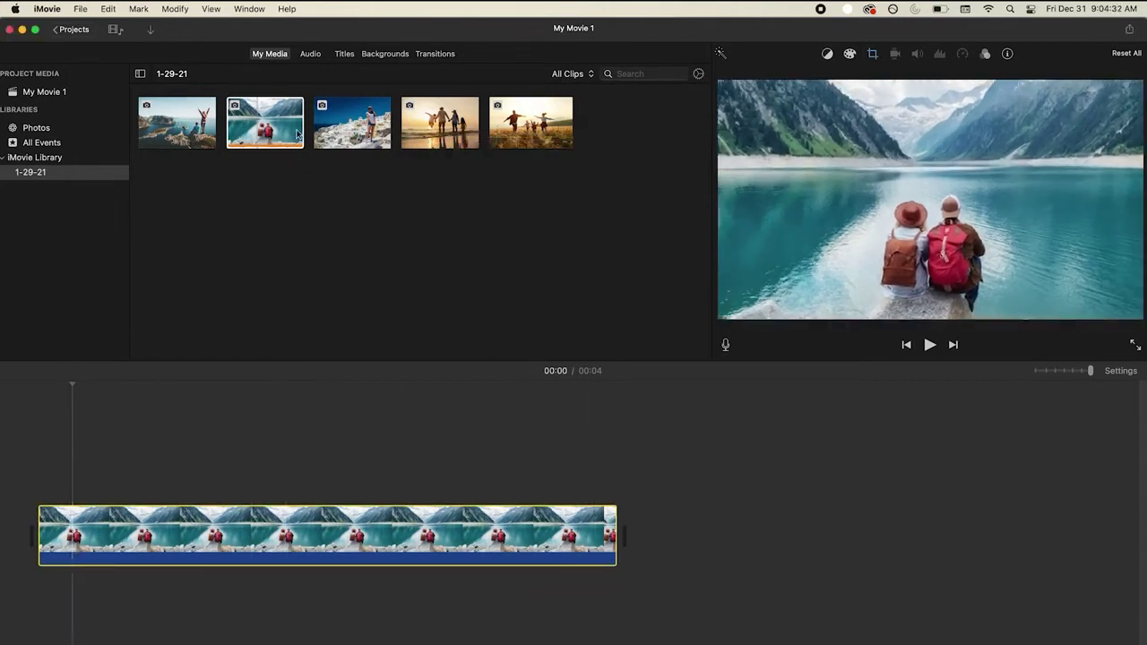
Add the Santorini photo after the lake clip and play back the 9-second movie
left_click_drag(376, 134, 647, 520)
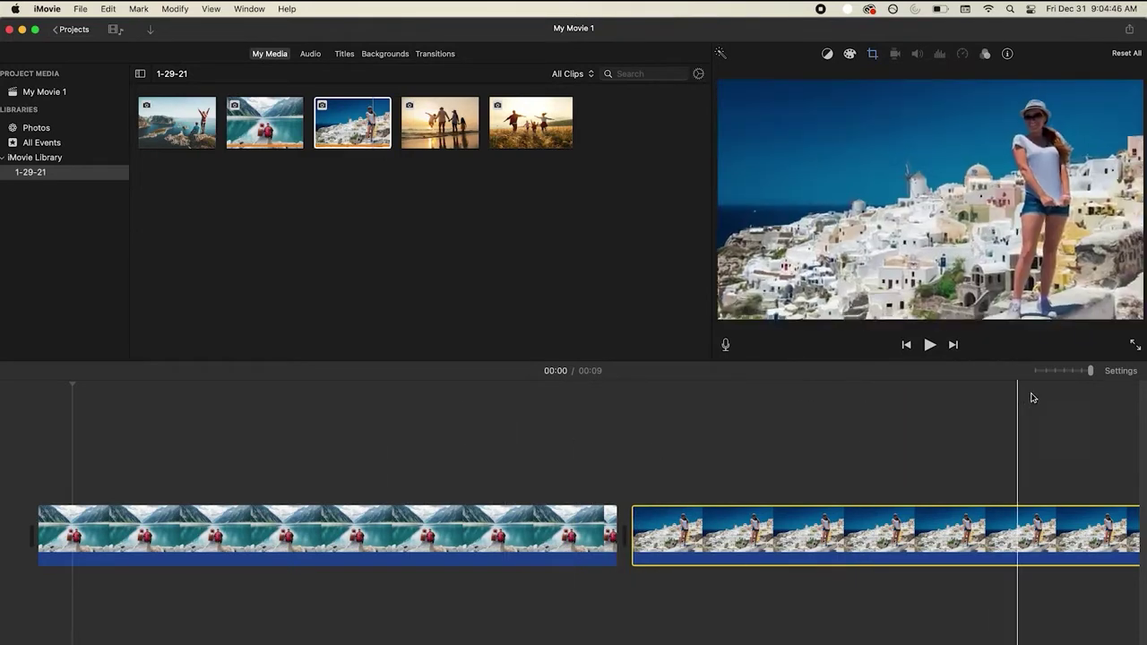
mouse_move(1093, 377)
left_mouse_down()
mouse_move(1042, 375)
mouse_move(1108, 371)
mouse_move(1026, 372)
mouse_move(1101, 373)
mouse_move(1055, 369)
mouse_move(1085, 371)
left_mouse_up()
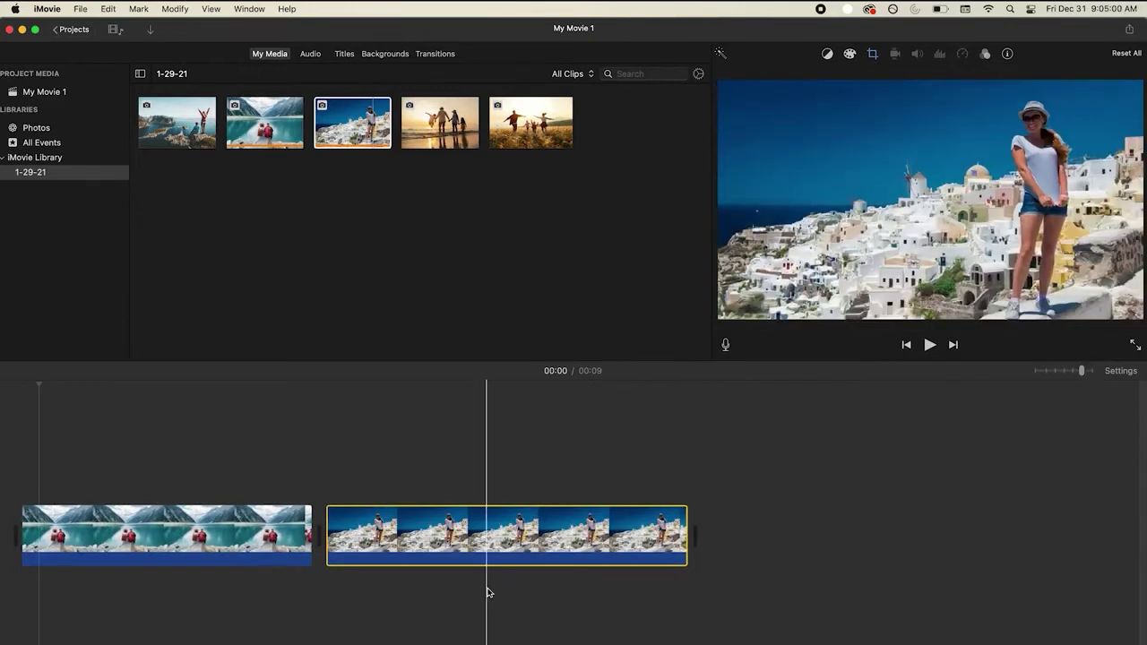
left_click(23, 499)
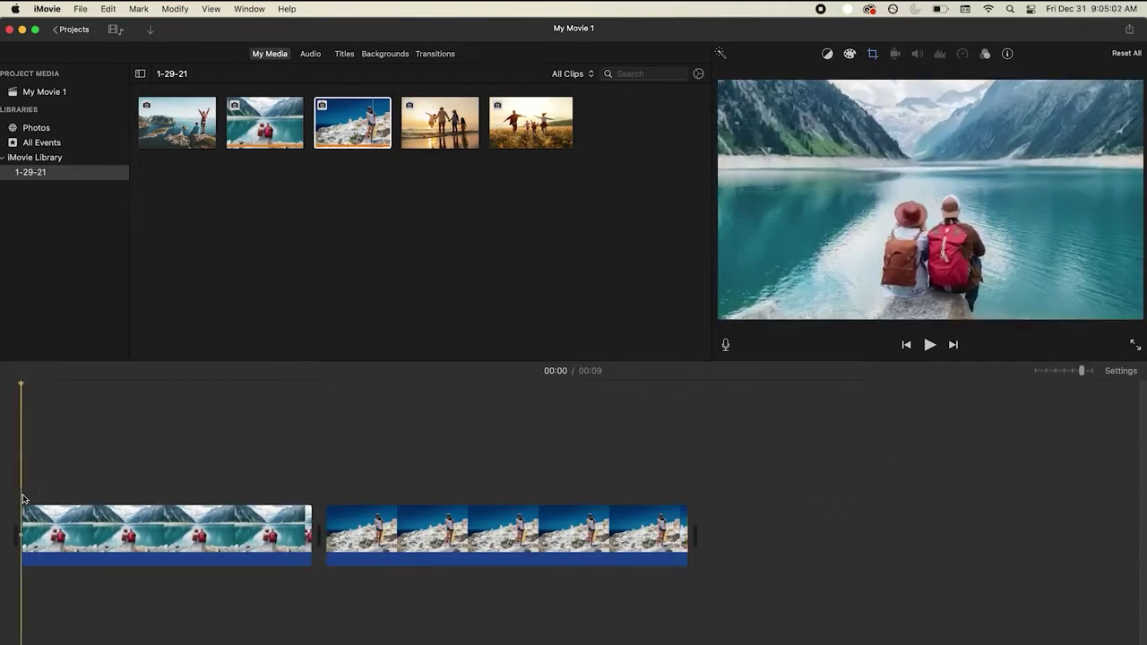
key("space")
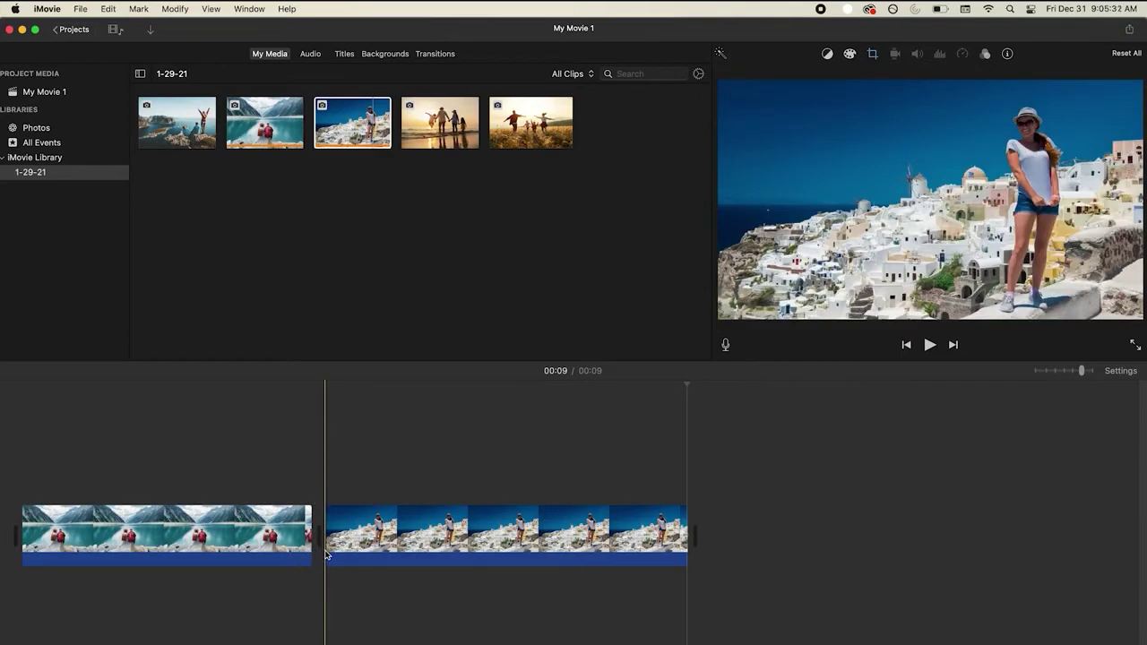
left_click(275, 557)
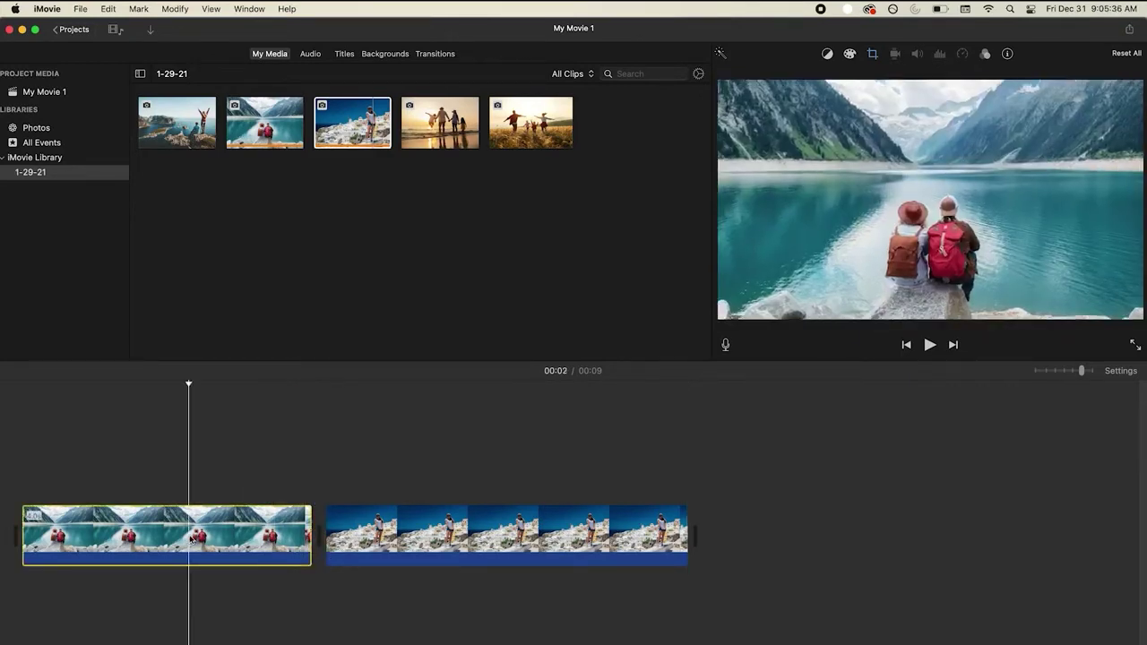
key("space")
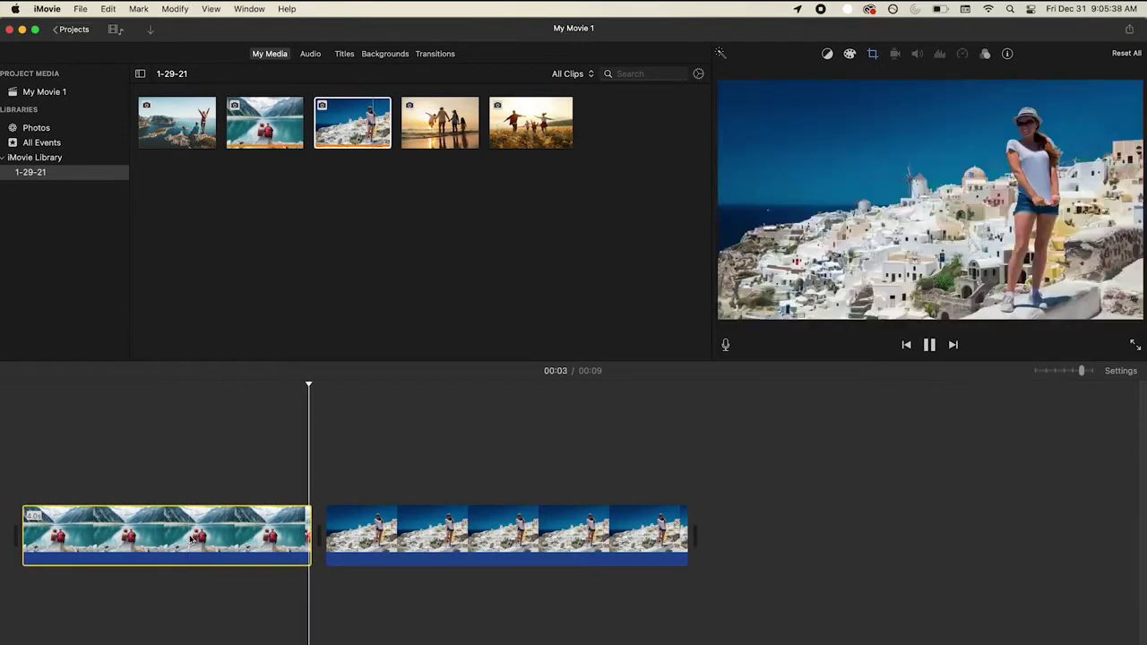
key("space")
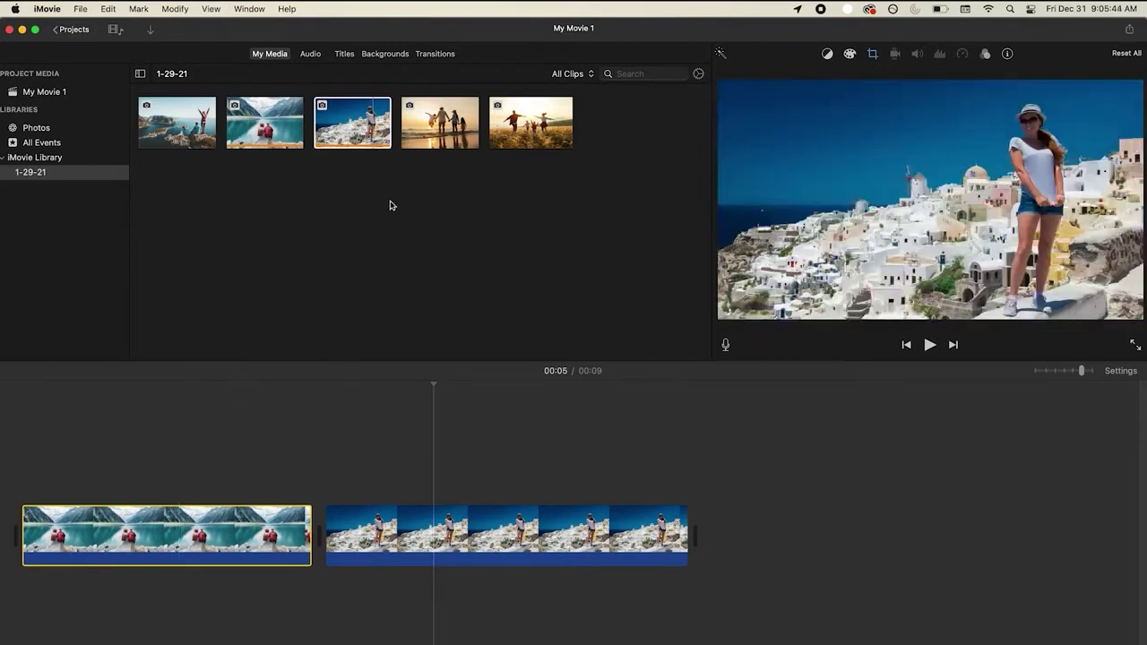
left_click(448, 59)
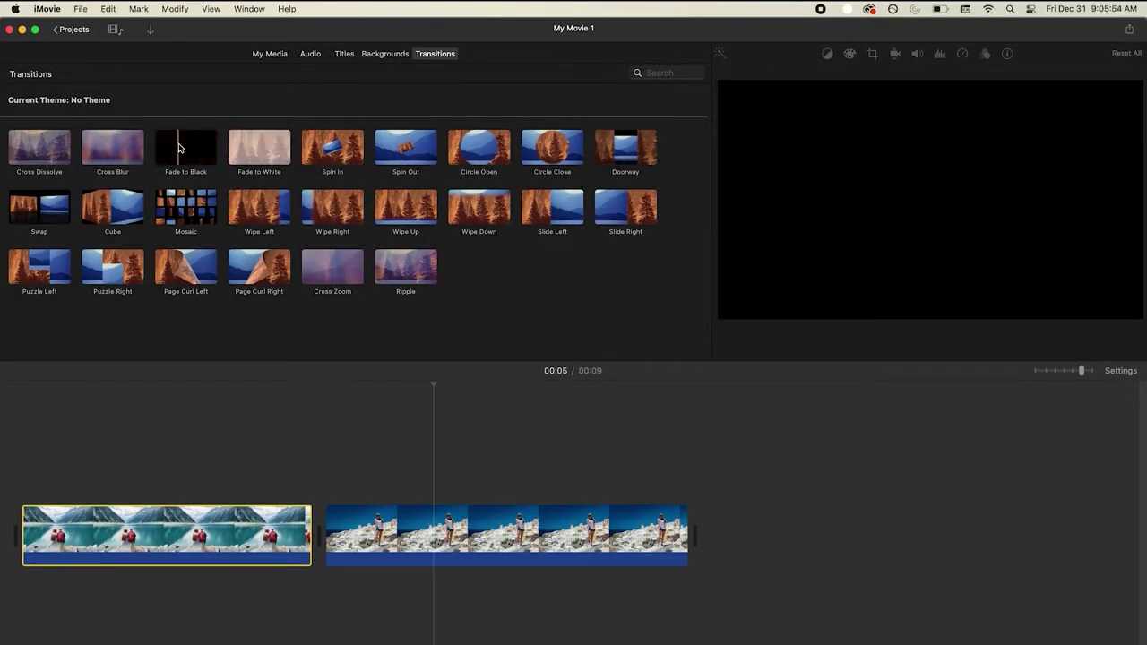
left_click(41, 150)
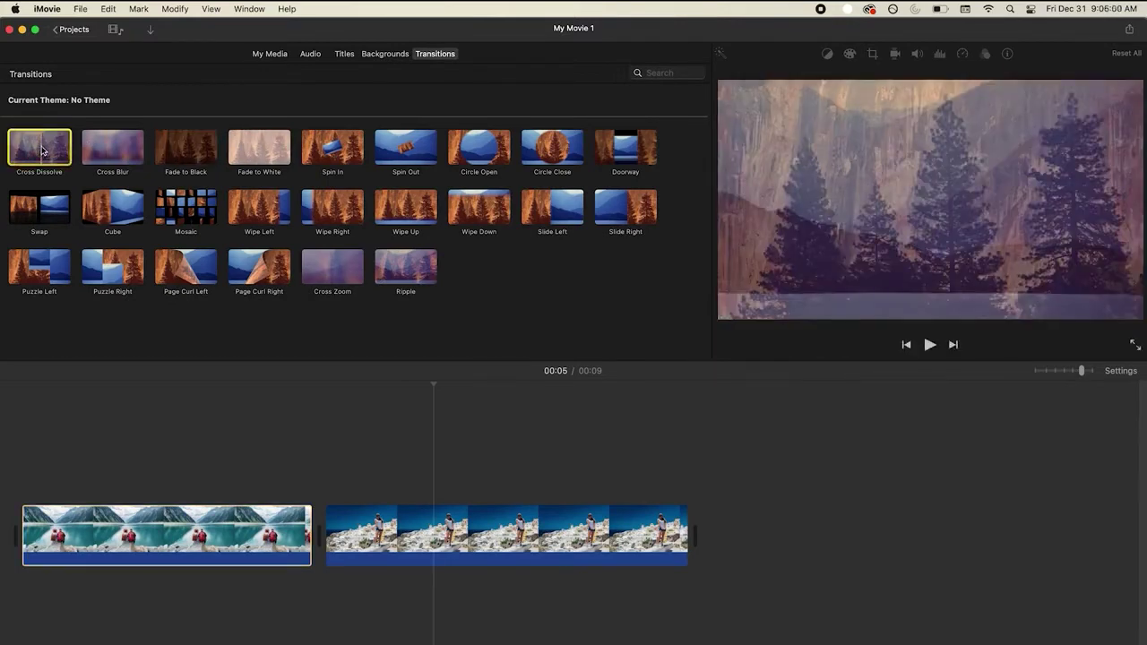
left_click_drag(41, 150, 282, 535)
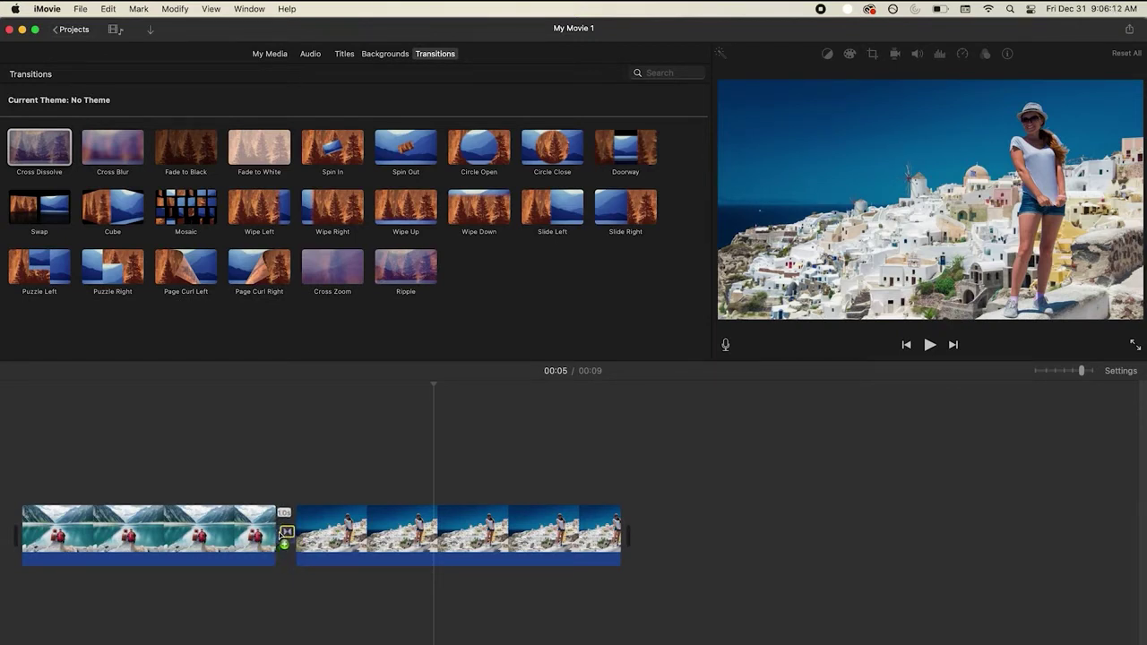
left_click_drag(282, 535, 284, 536)
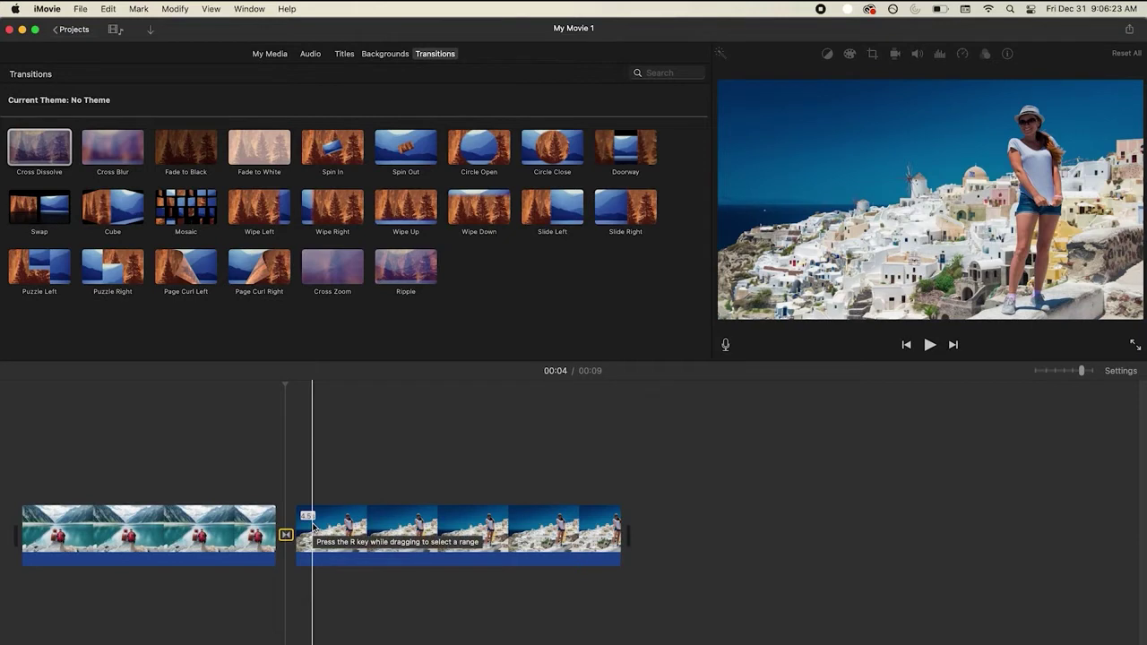
left_click(286, 535)
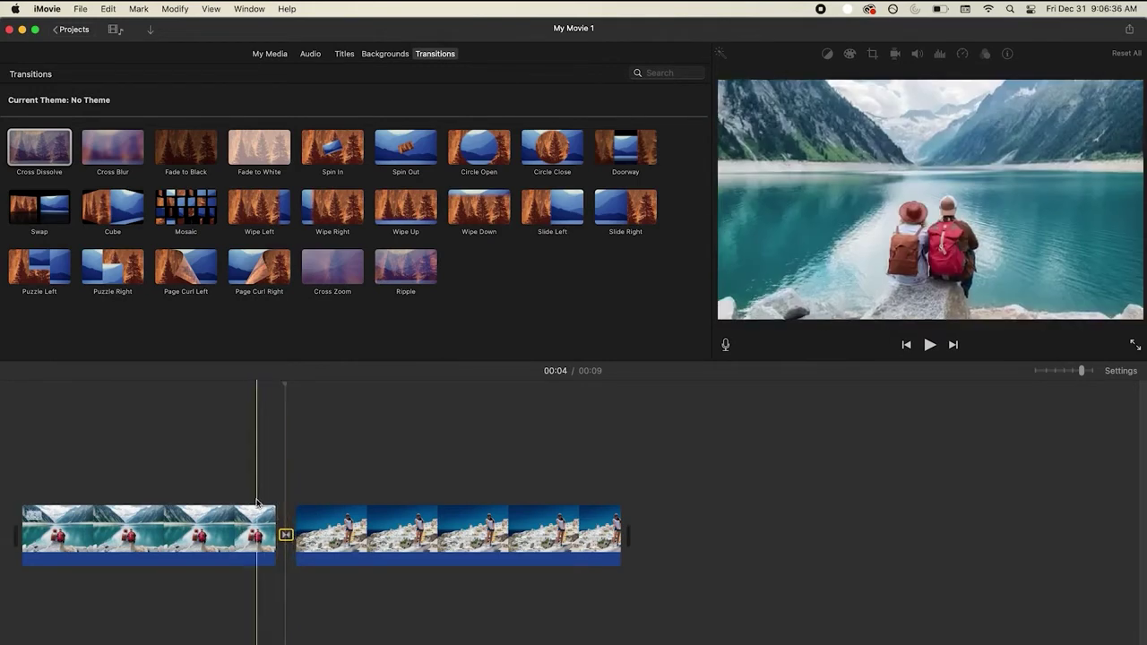
left_click(209, 500)
key("space")
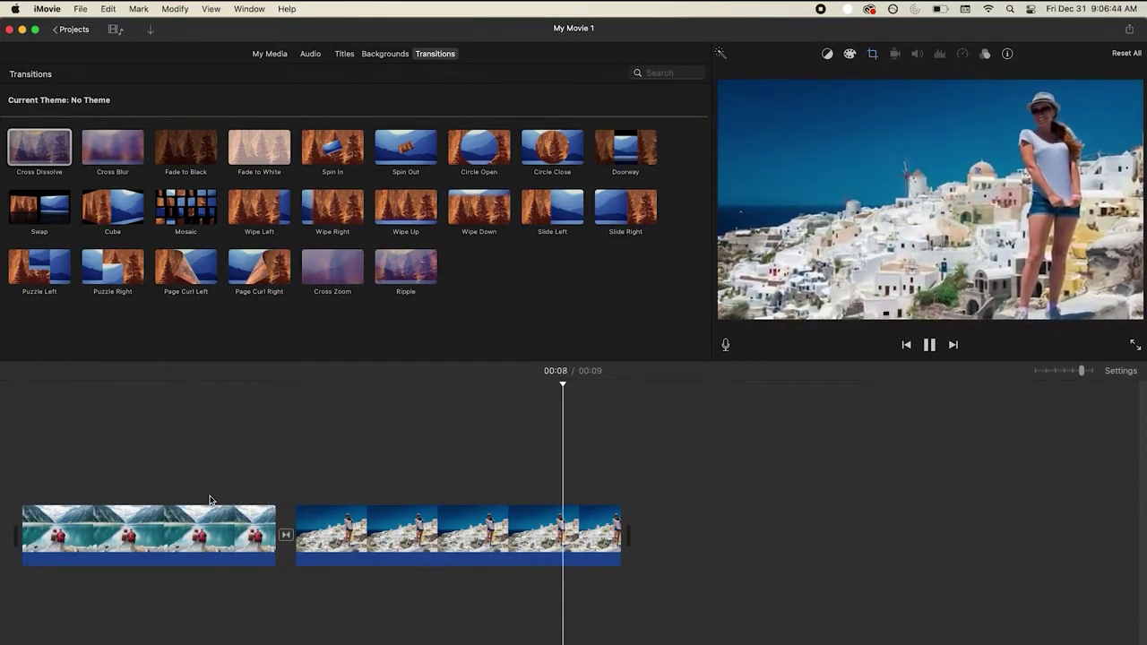
left_click(224, 524)
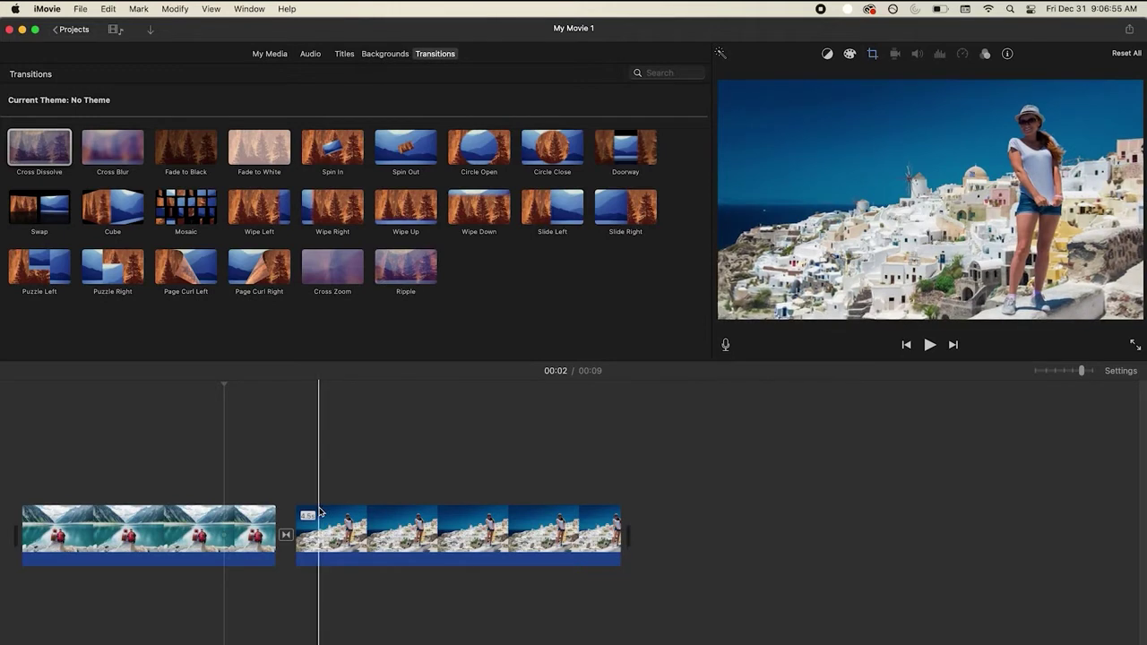
Drag the Santorini clip's end outward until the movie totals 10 seconds
left_click_drag(620, 552, 618, 552)
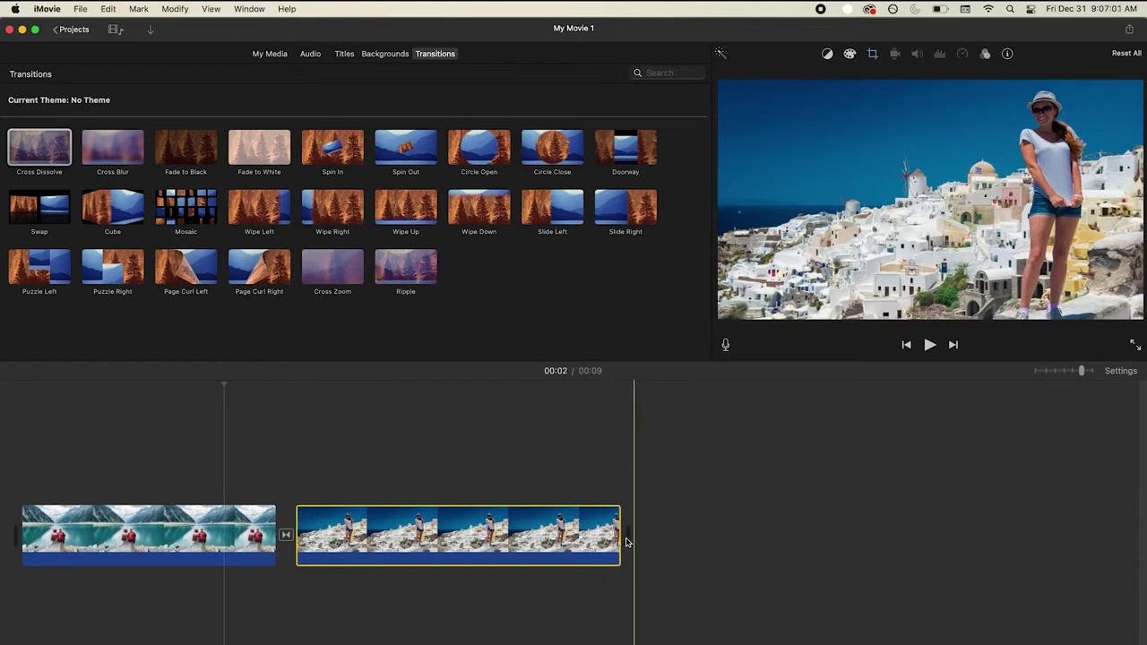
left_click_drag(625, 542, 798, 529)
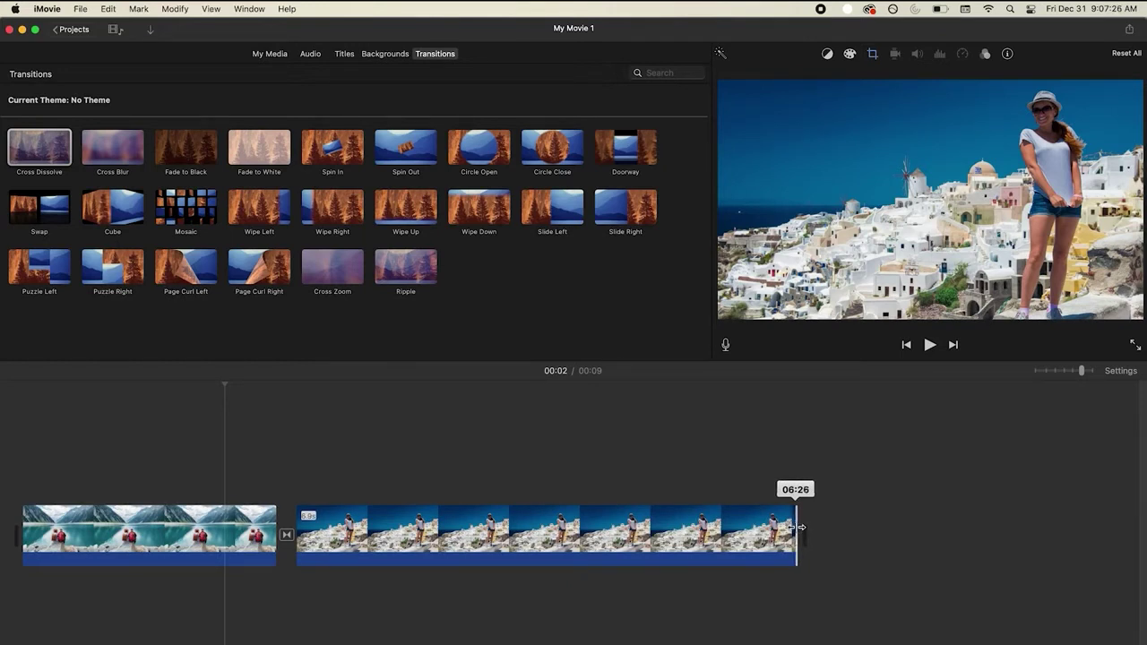
left_click_drag(800, 528, 765, 529)
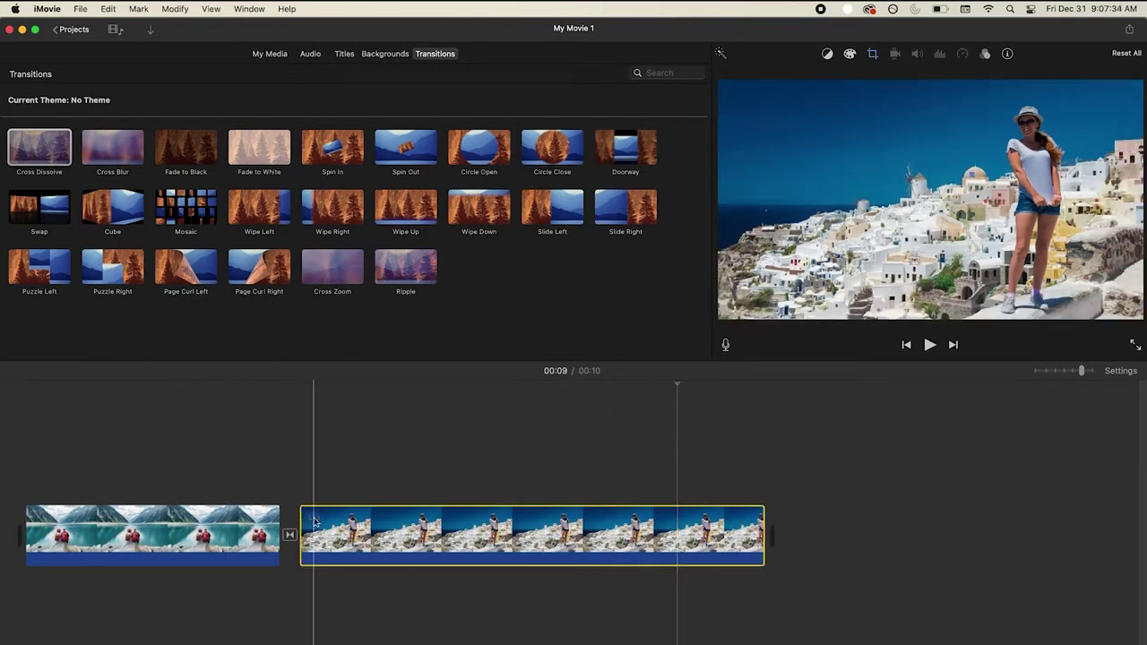
Raise the Santorini photo's brightness, saturation and colour temperature in Color Correction
left_click(385, 489)
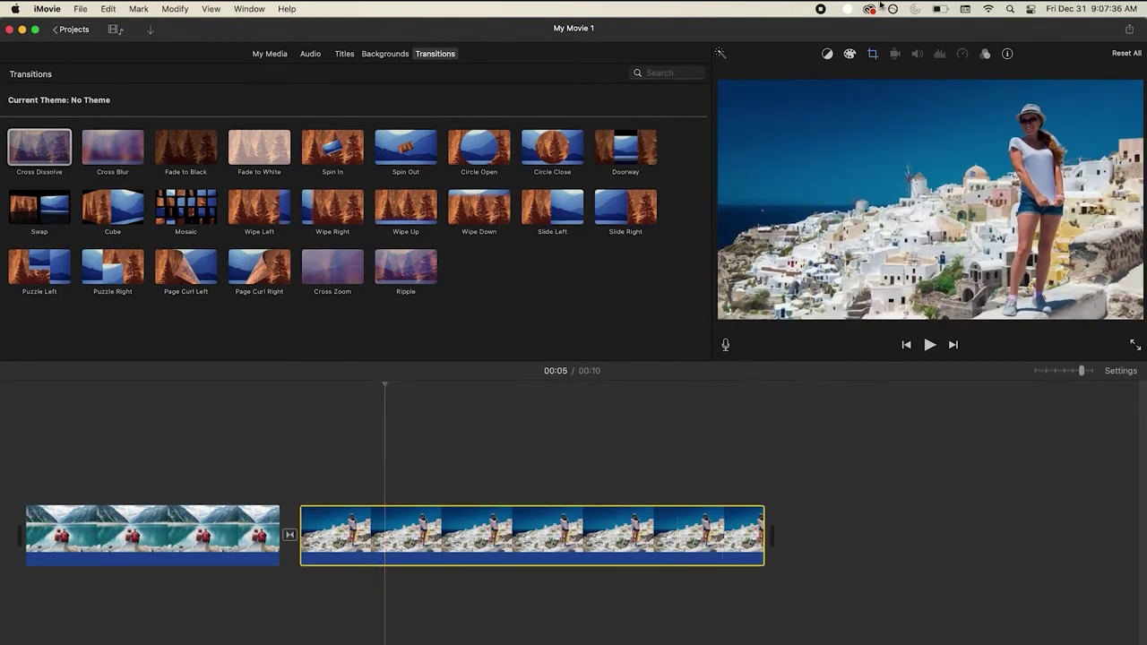
left_click(850, 55)
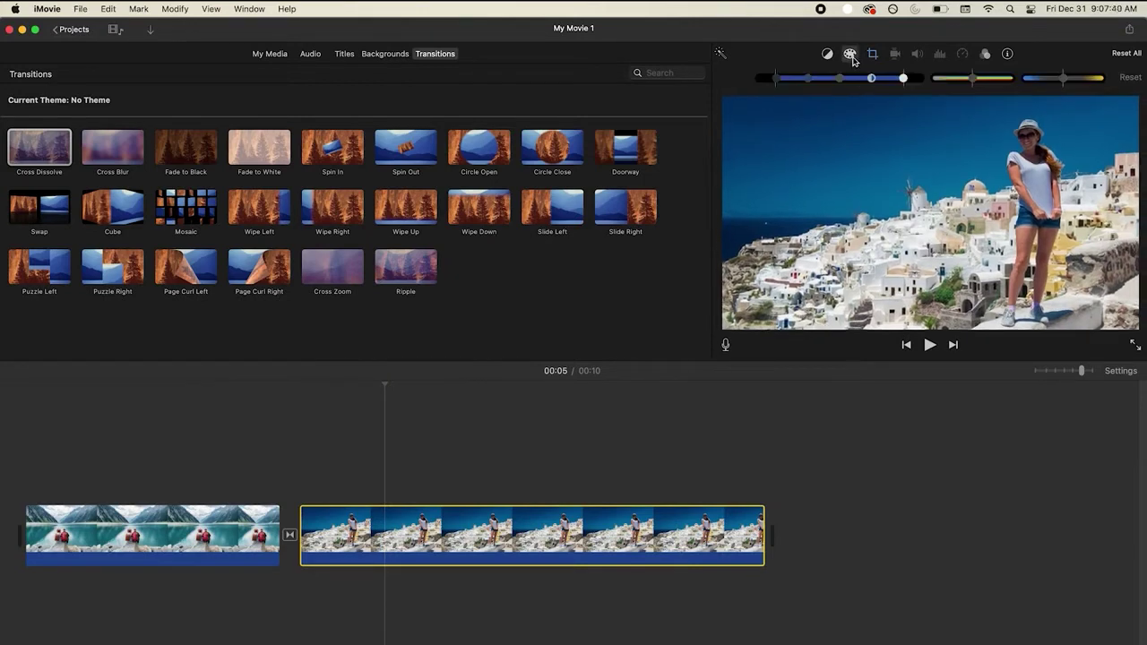
mouse_move(904, 84)
left_mouse_down()
mouse_move(860, 83)
mouse_move(915, 80)
mouse_move(896, 81)
mouse_move(906, 84)
left_mouse_up()
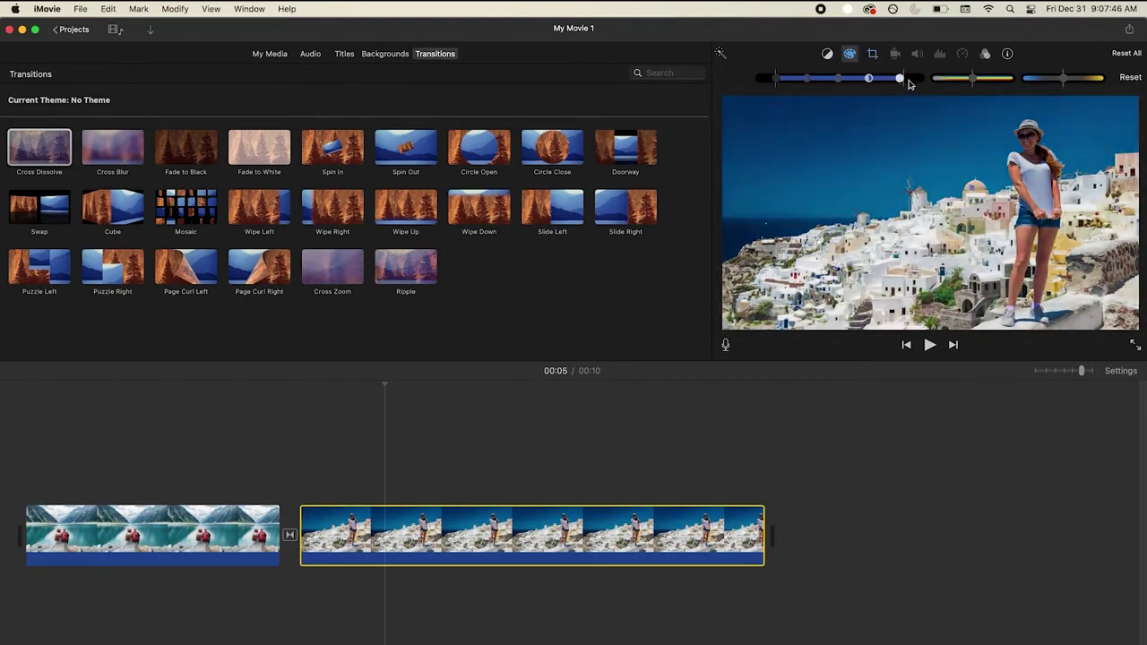
left_click_drag(976, 83, 996, 83)
left_click_drag(1068, 78, 1068, 83)
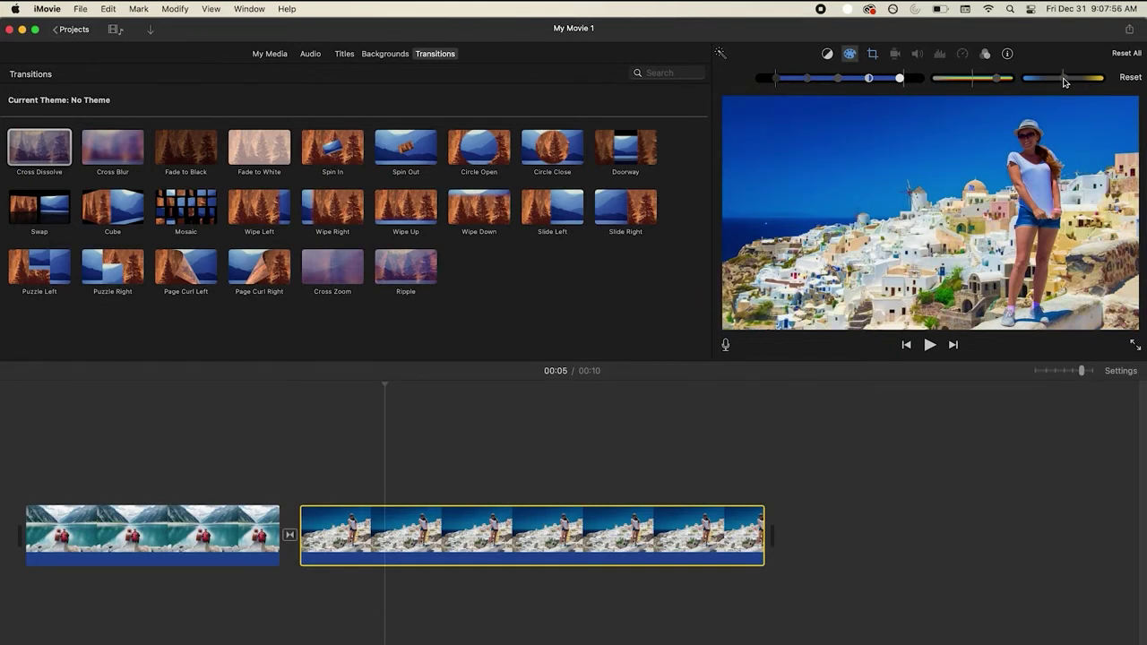
Try Crop and a cancelled White Balance pick, then bring up the Choose Clip Filter gallery
left_click(873, 54)
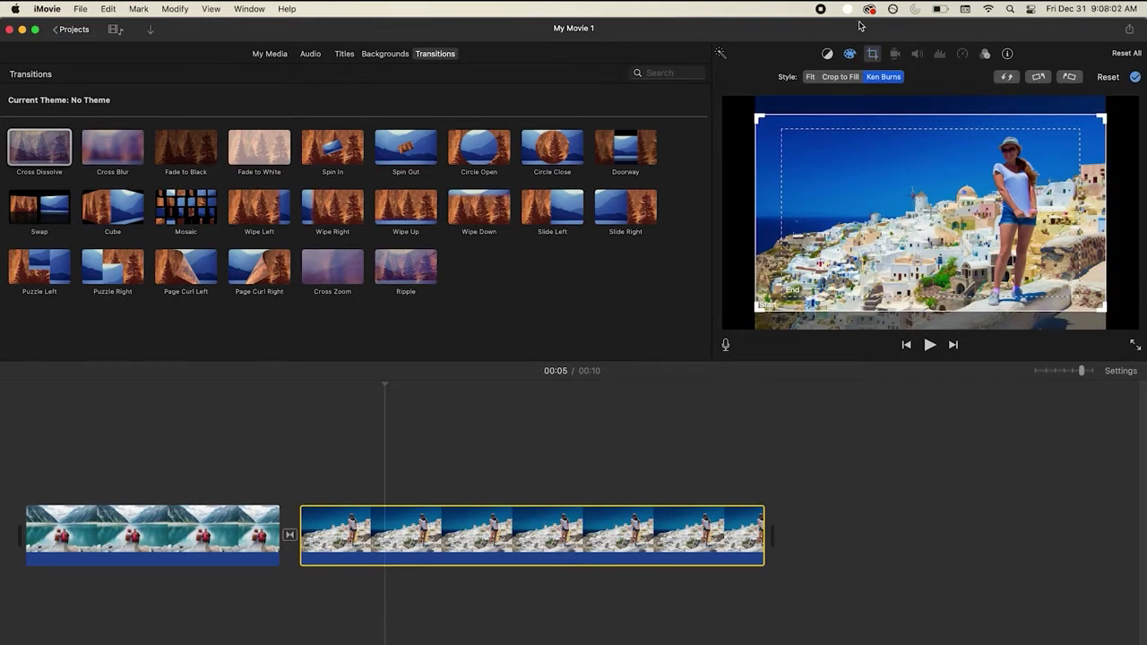
left_click(827, 54)
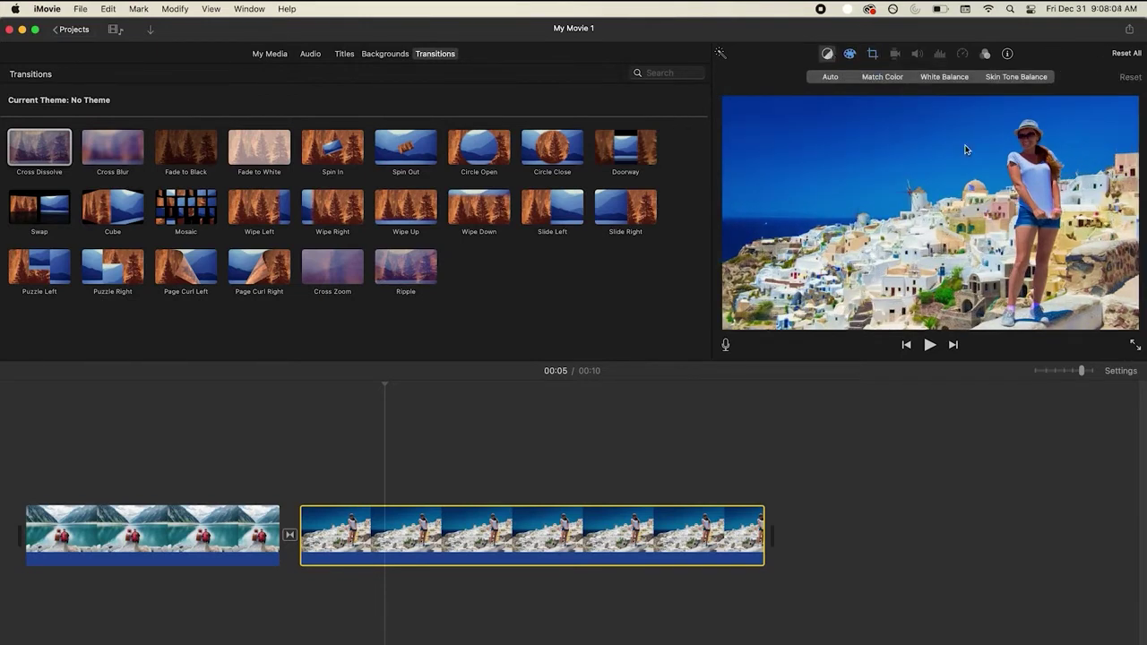
left_click(946, 79)
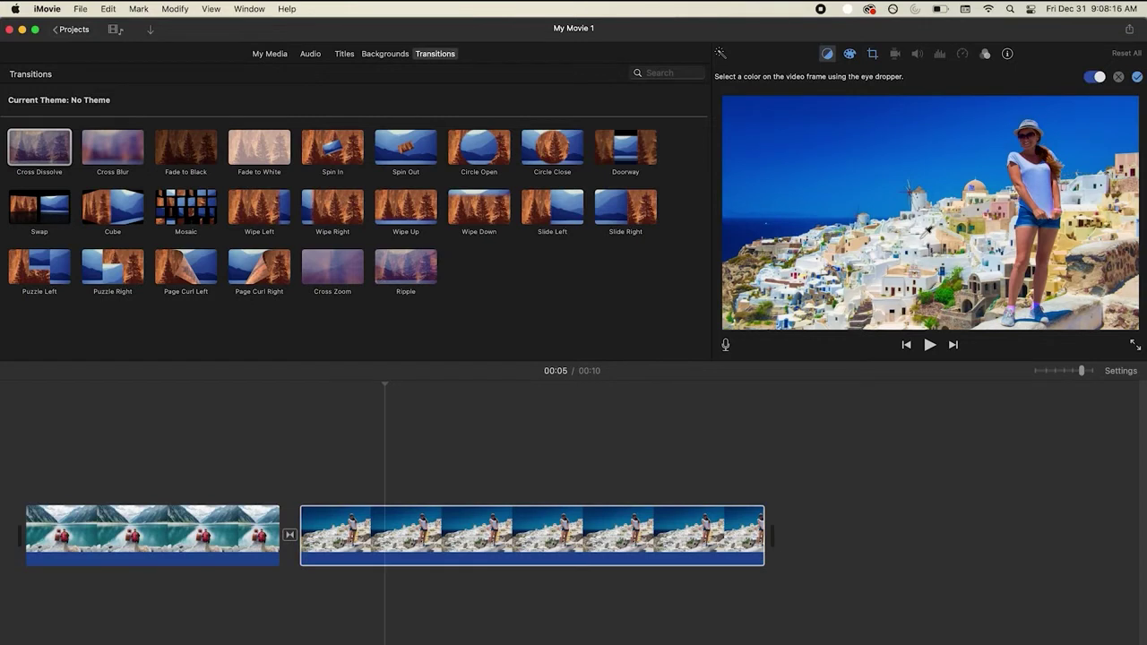
left_click(1119, 79)
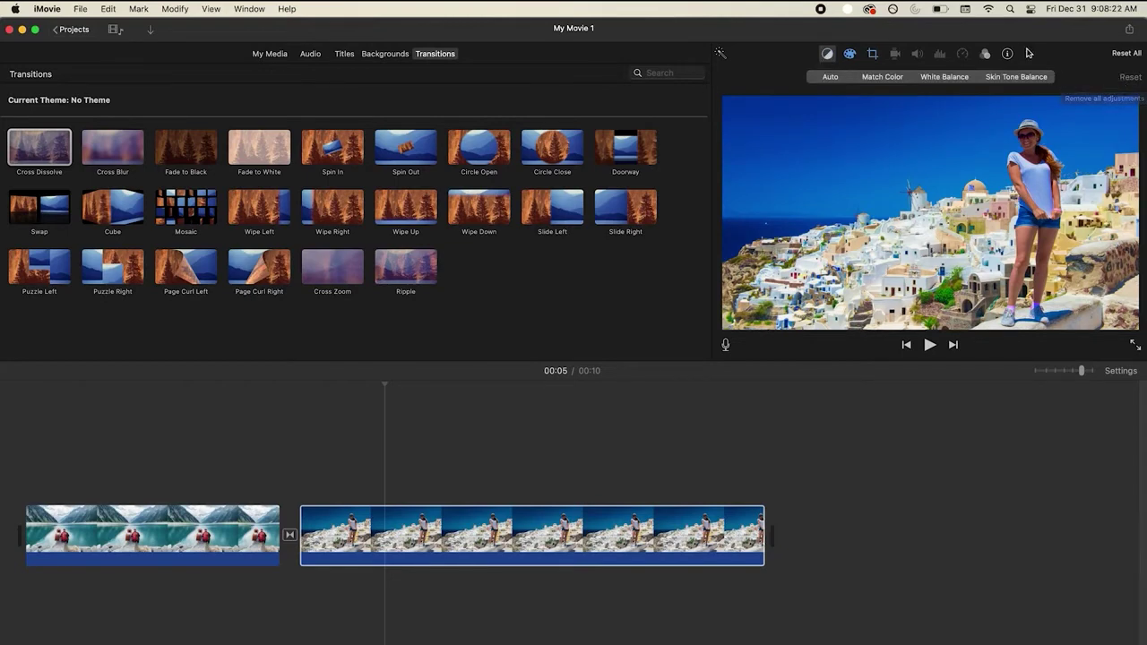
left_click(985, 54)
left_click(806, 77)
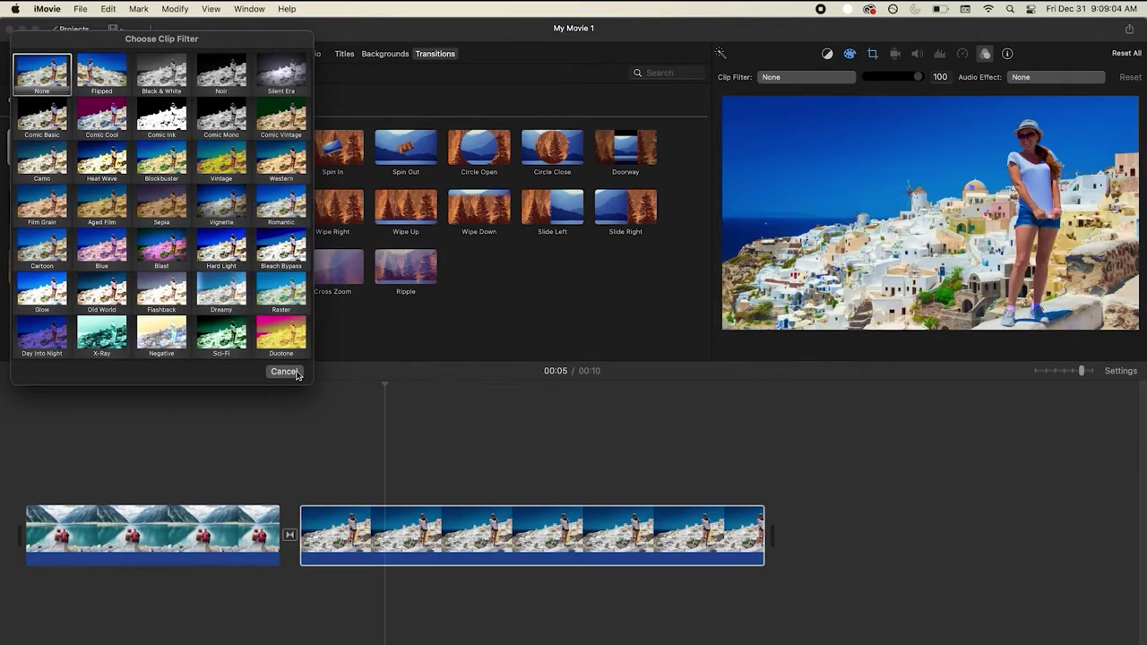
Cancel the Choose Clip Filter window, leaving the Santorini clip's filter at None
left_click(283, 370)
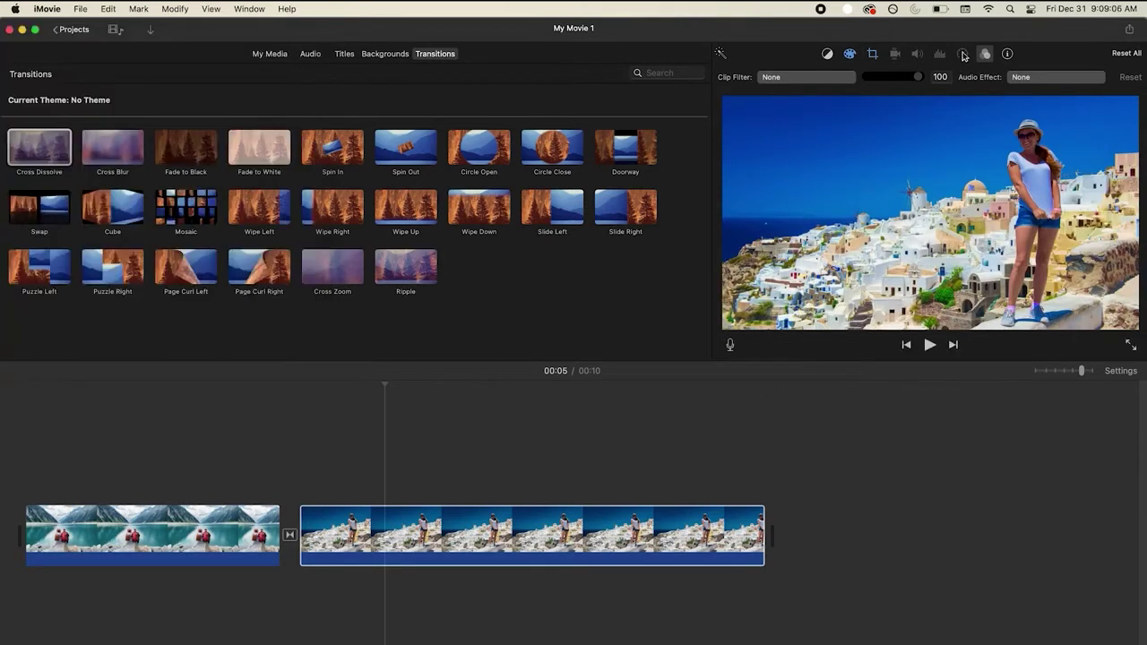
Set the Santorini clip's duration to 5.0 seconds in Clip Information, then reselect it
left_click(1007, 55)
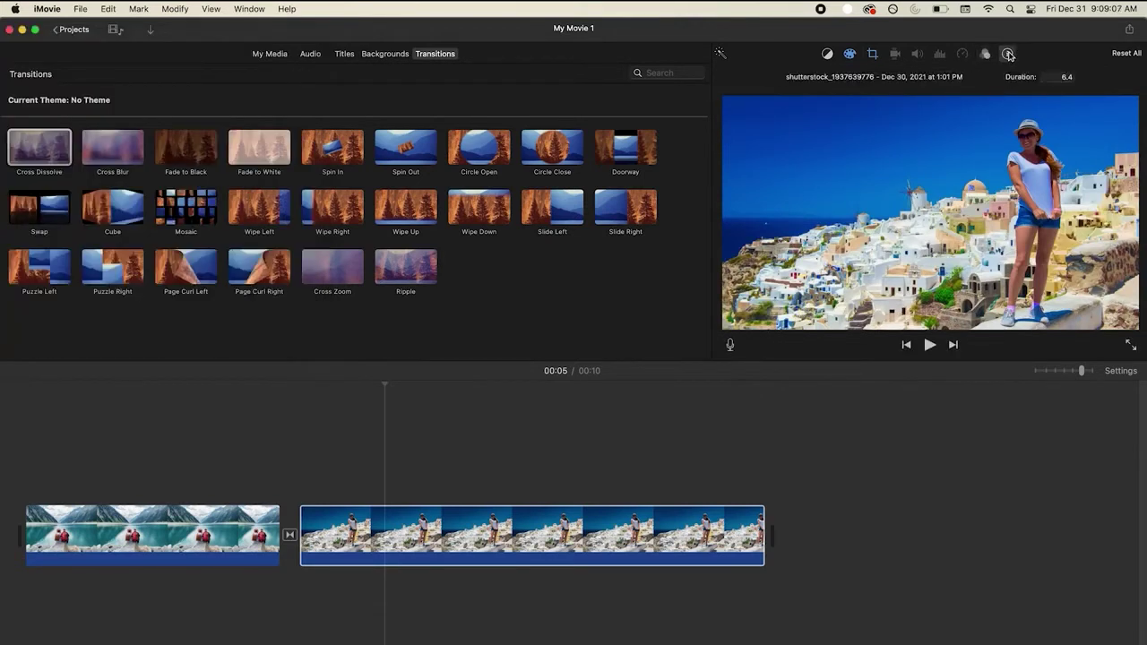
left_click(1059, 77)
type("5.0")
key("Return")
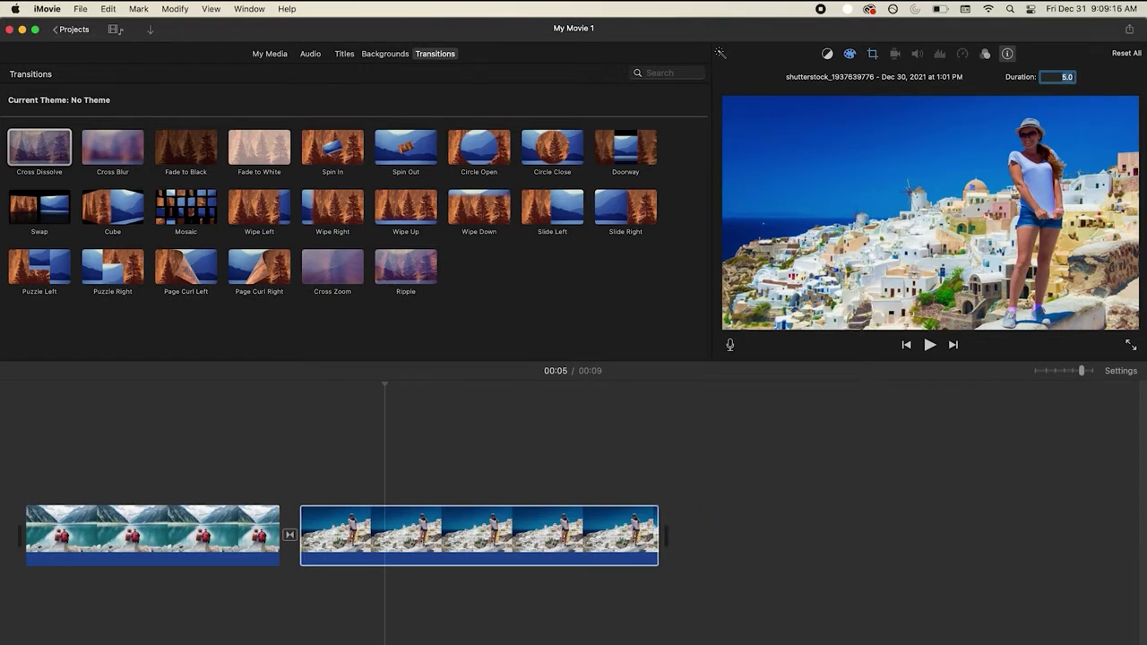
left_click(568, 536)
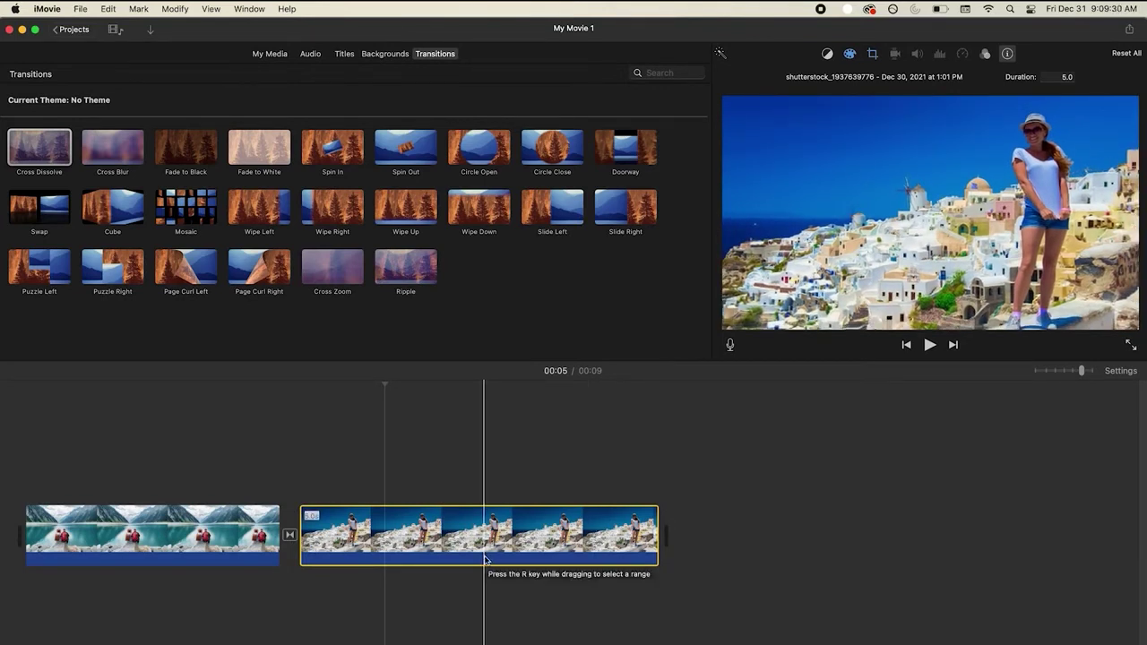
Append the cliff-top, beach family and field family photos from My Media after the Santorini clip
left_click(269, 54)
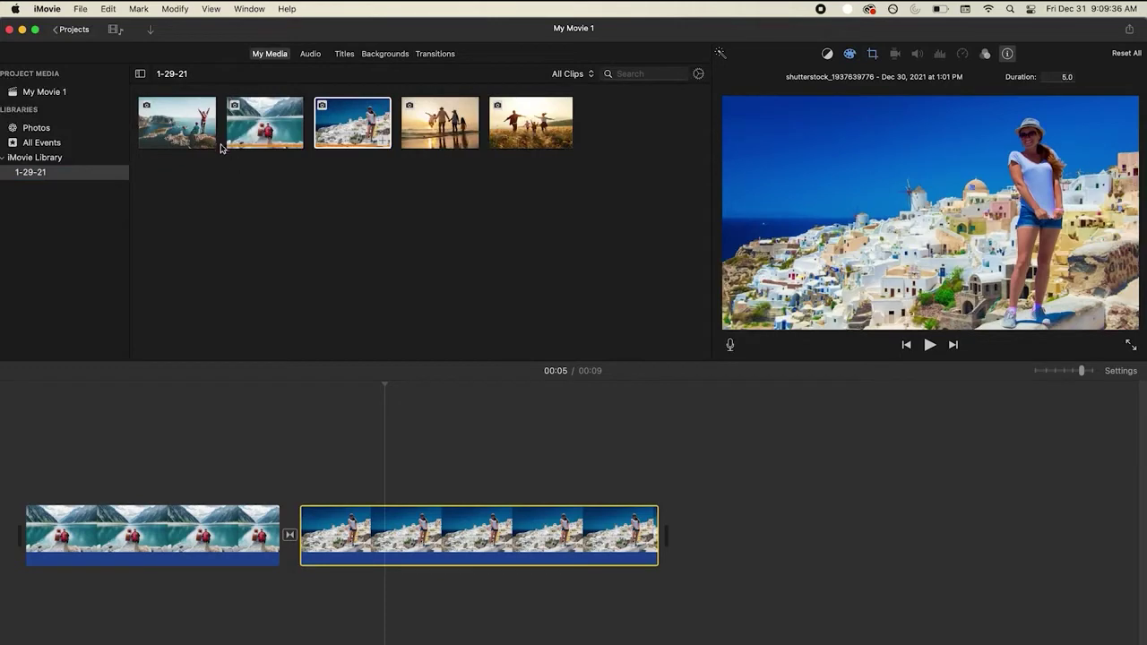
left_click(181, 135)
left_click_drag(181, 134, 690, 538)
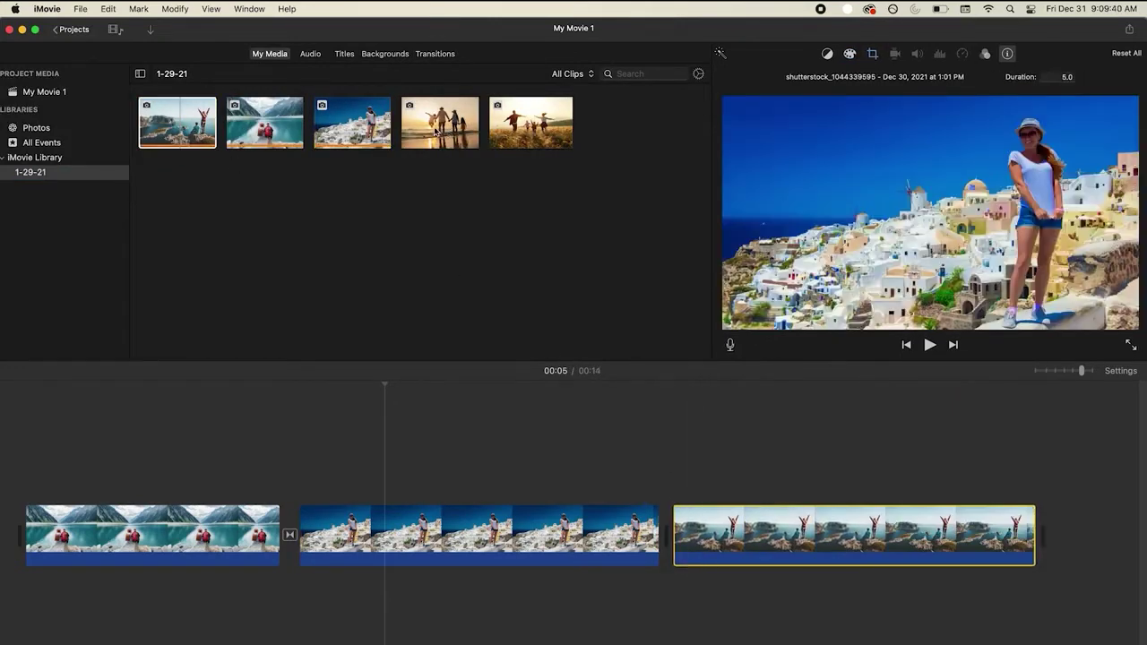
left_click_drag(436, 131, 1076, 535)
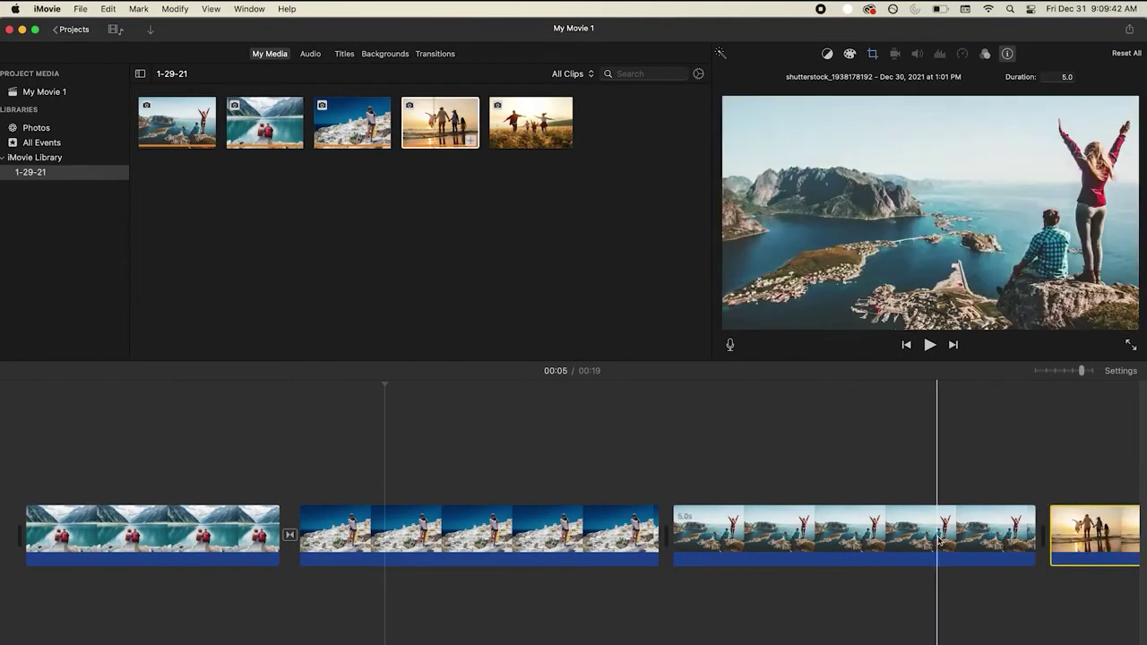
scroll(938, 537, "right", 5)
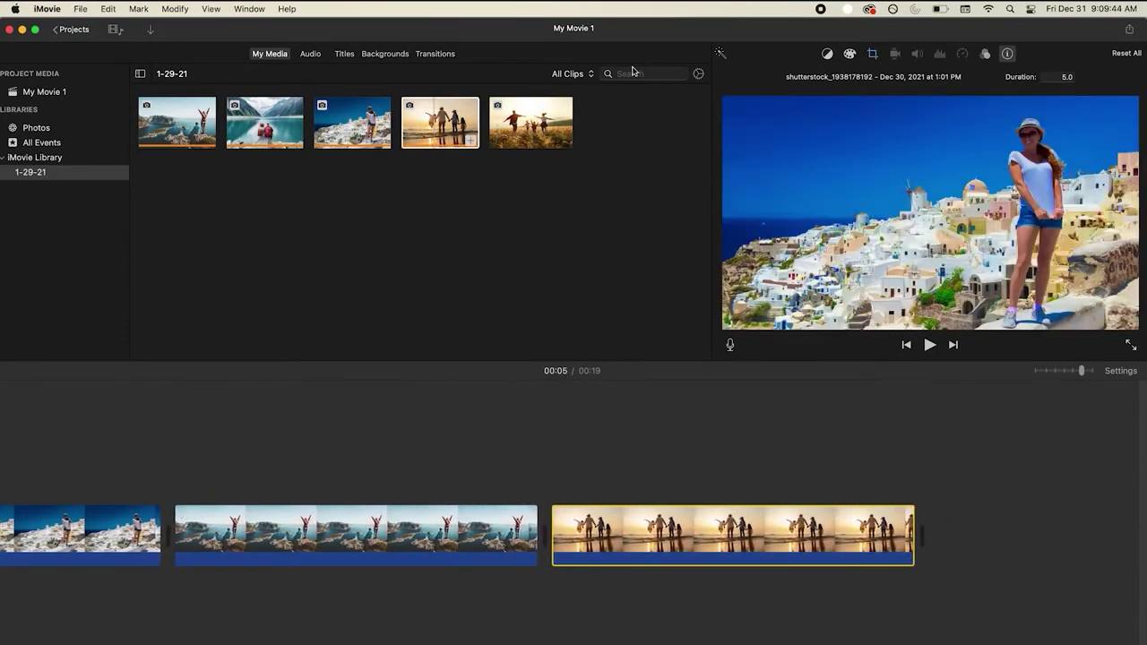
left_click_drag(530, 122, 969, 536)
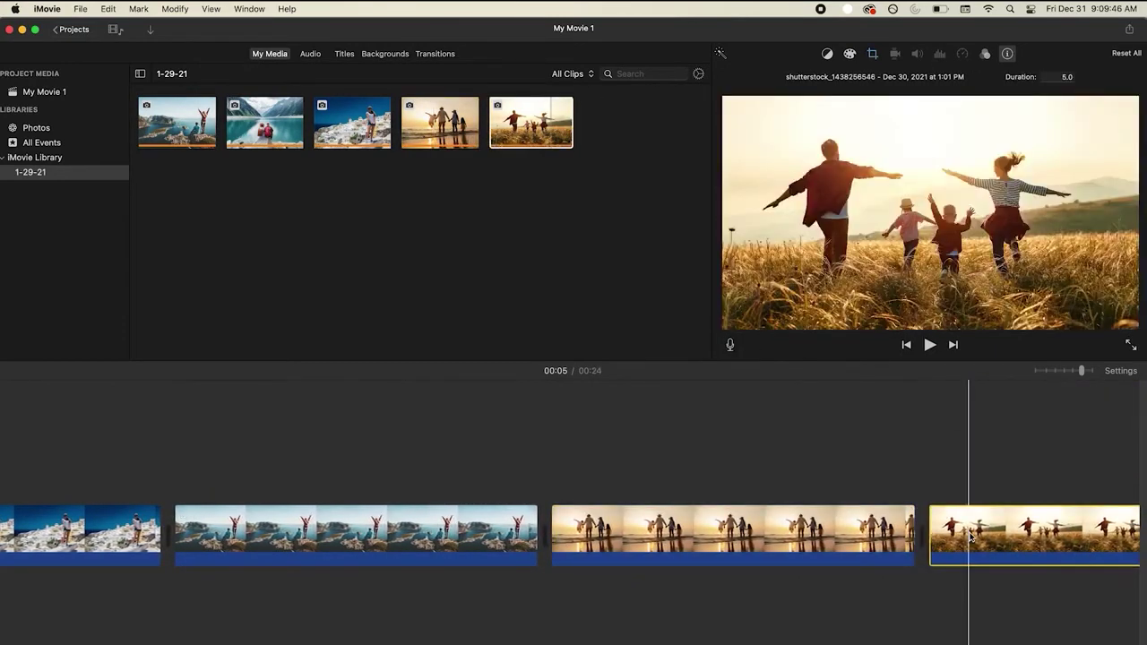
scroll(970, 536, "right", 5)
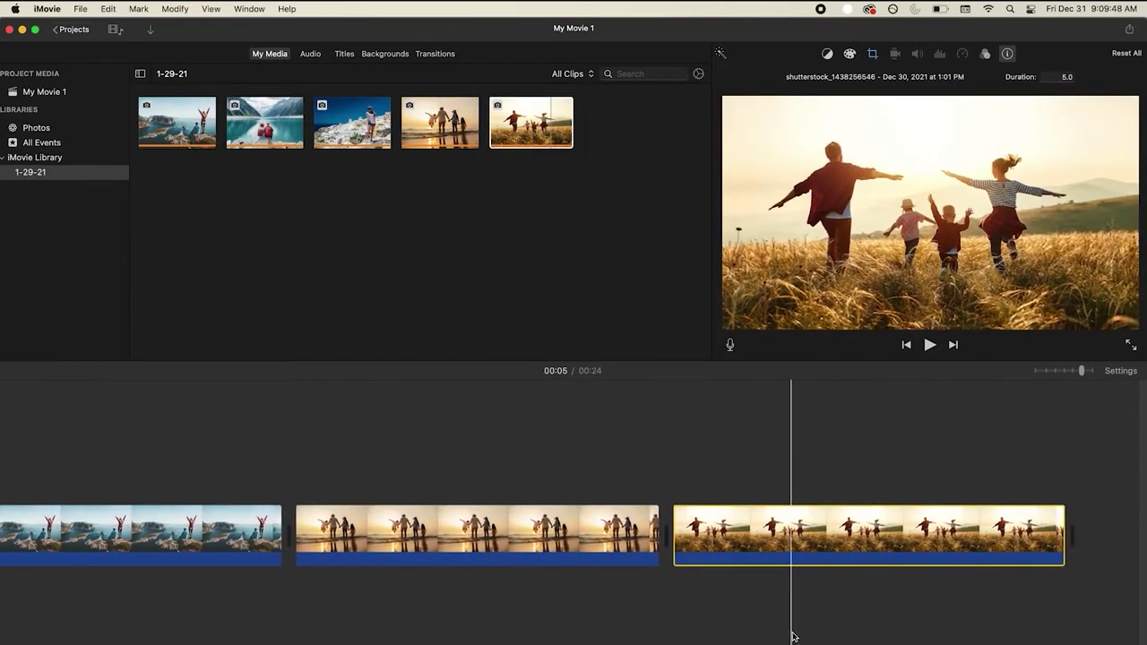
scroll(678, 538, "left", 10)
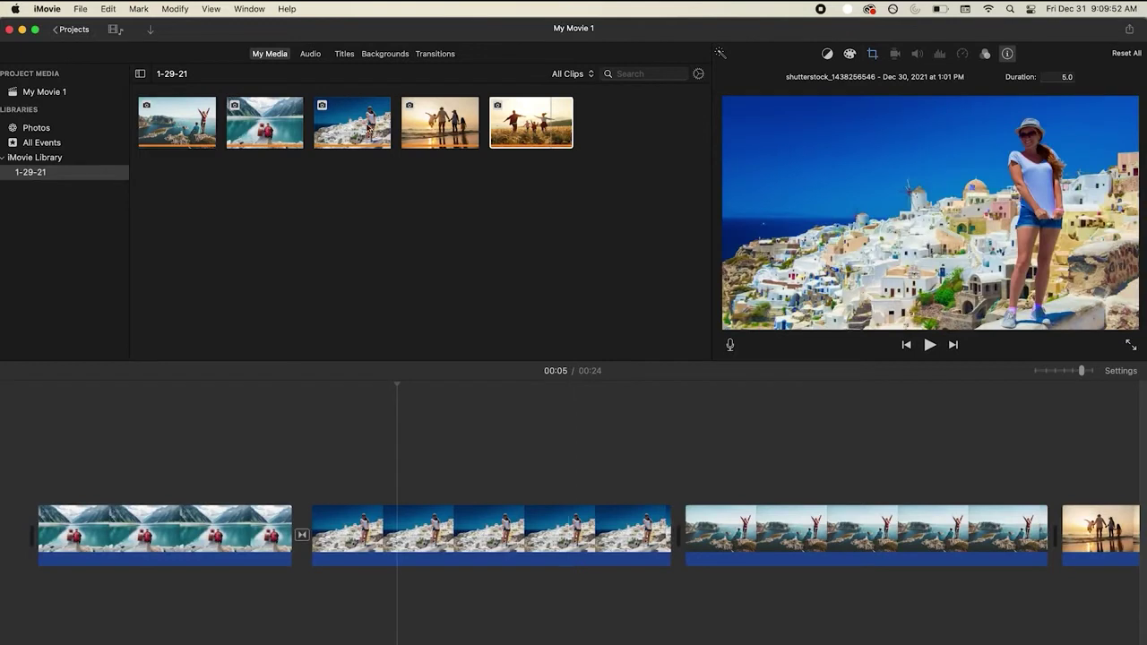
Insert Cross Dissolve, Fade to White and Cross Blur transitions into the remaining gaps between clips
left_click(436, 54)
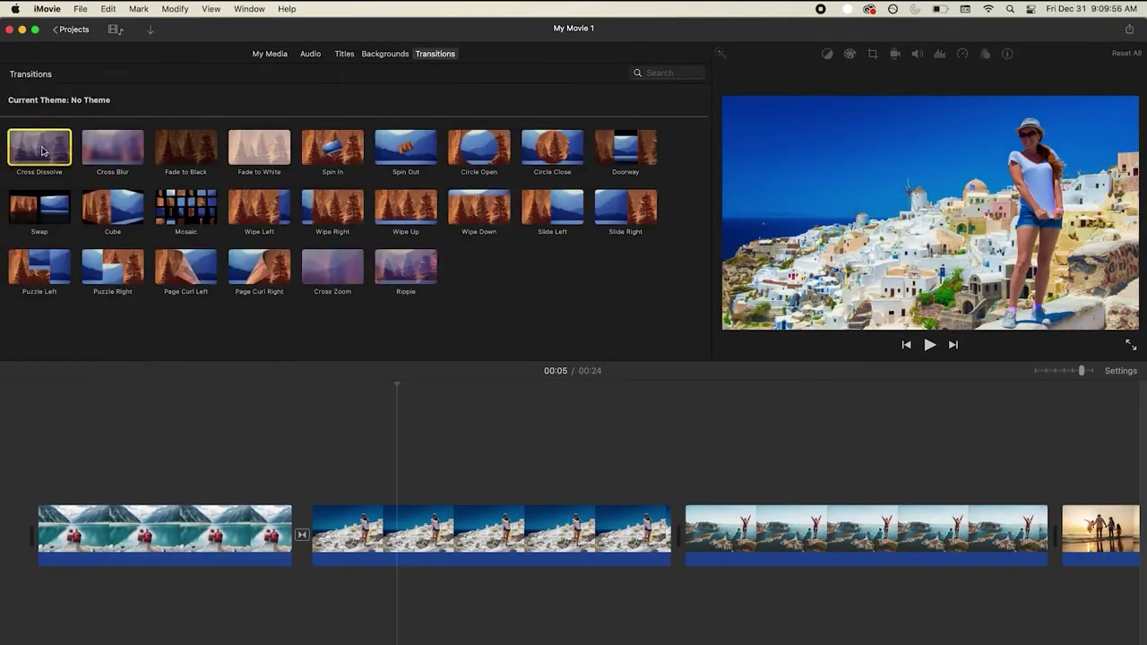
left_click_drag(41, 150, 637, 535)
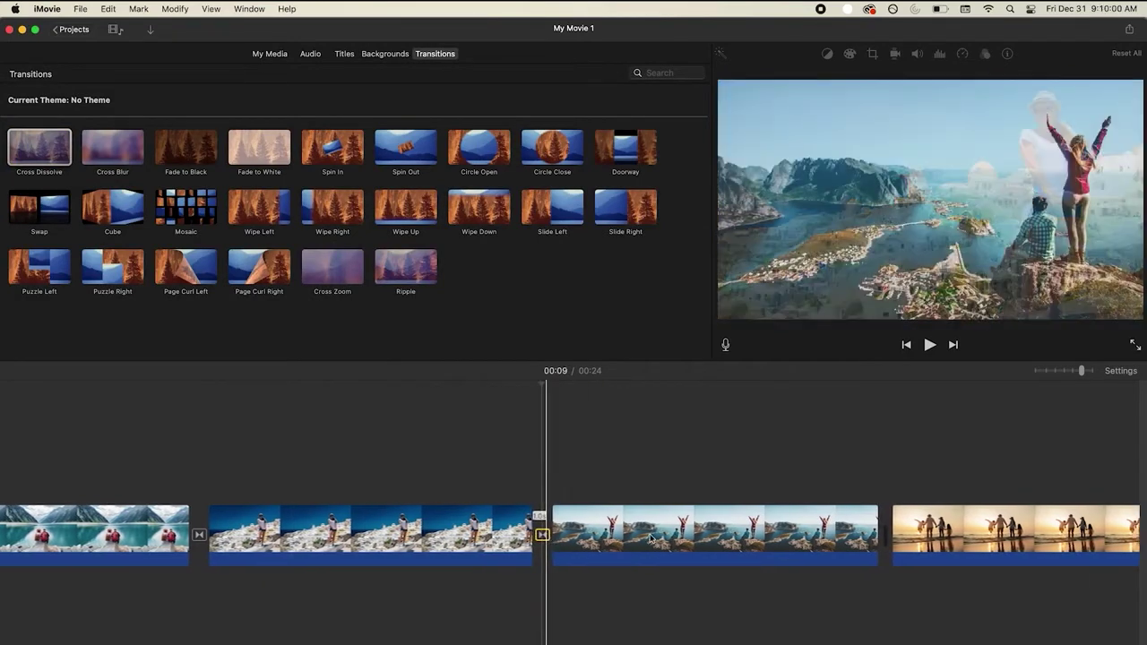
scroll(651, 538, "right", 5)
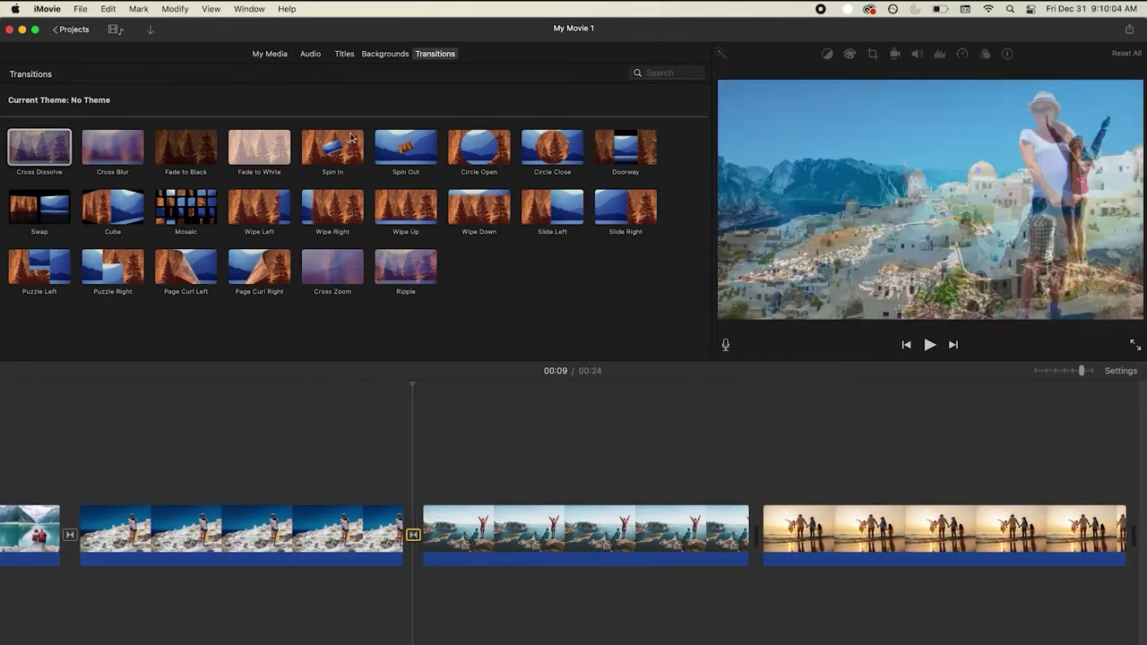
left_click_drag(253, 162, 721, 538)
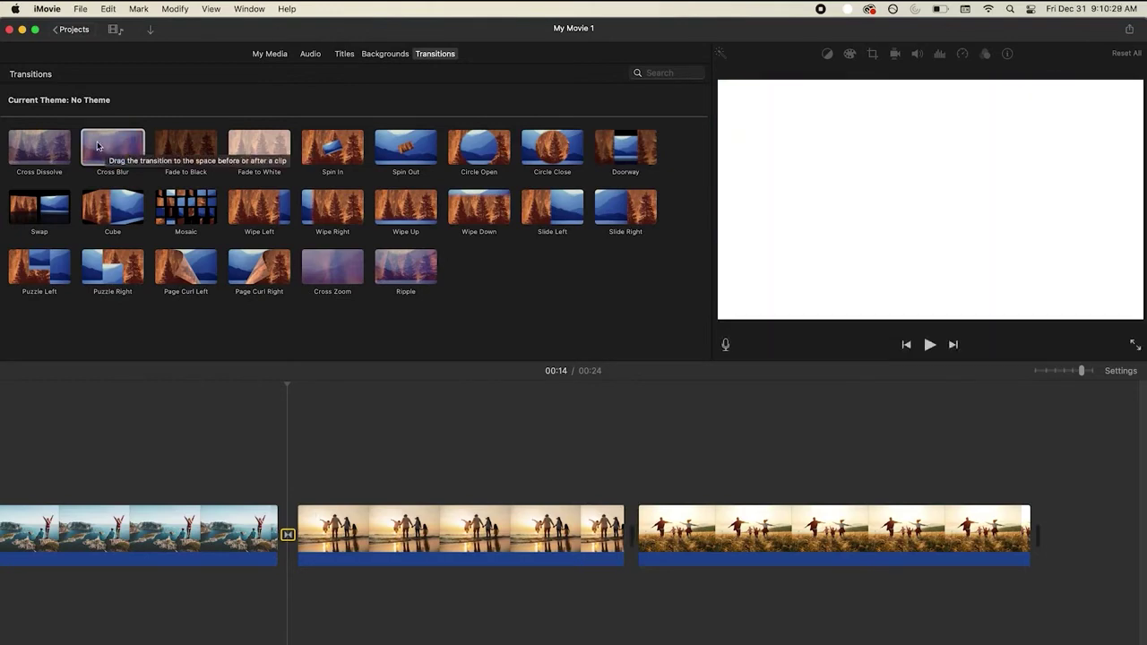
left_click_drag(98, 146, 593, 544)
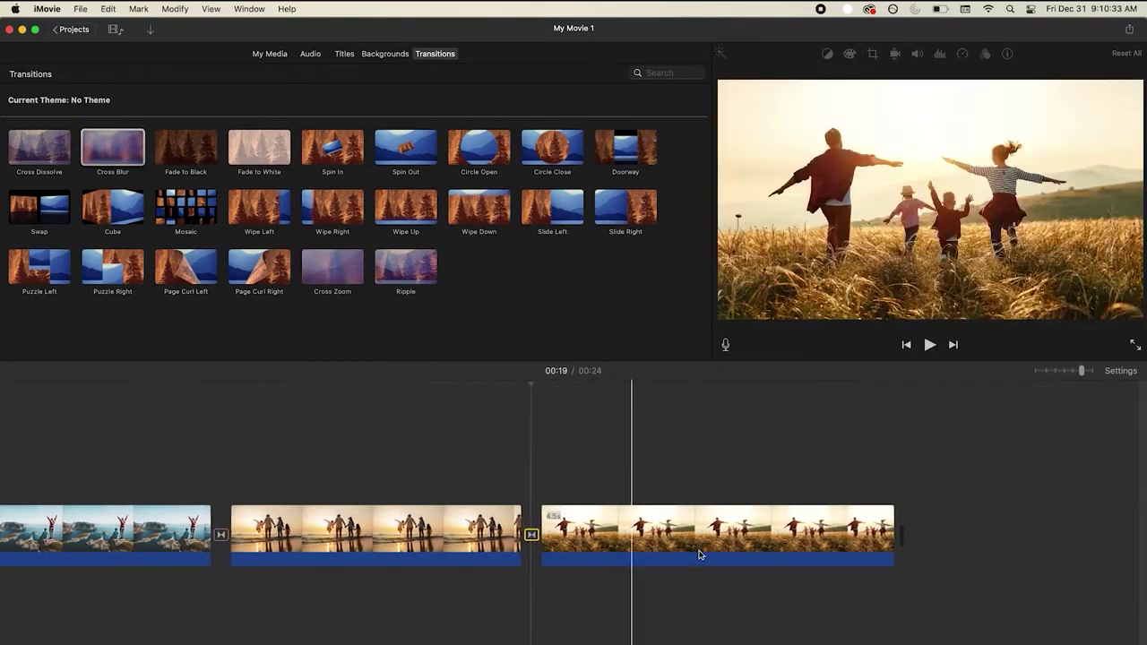
scroll(700, 554, "left", 10)
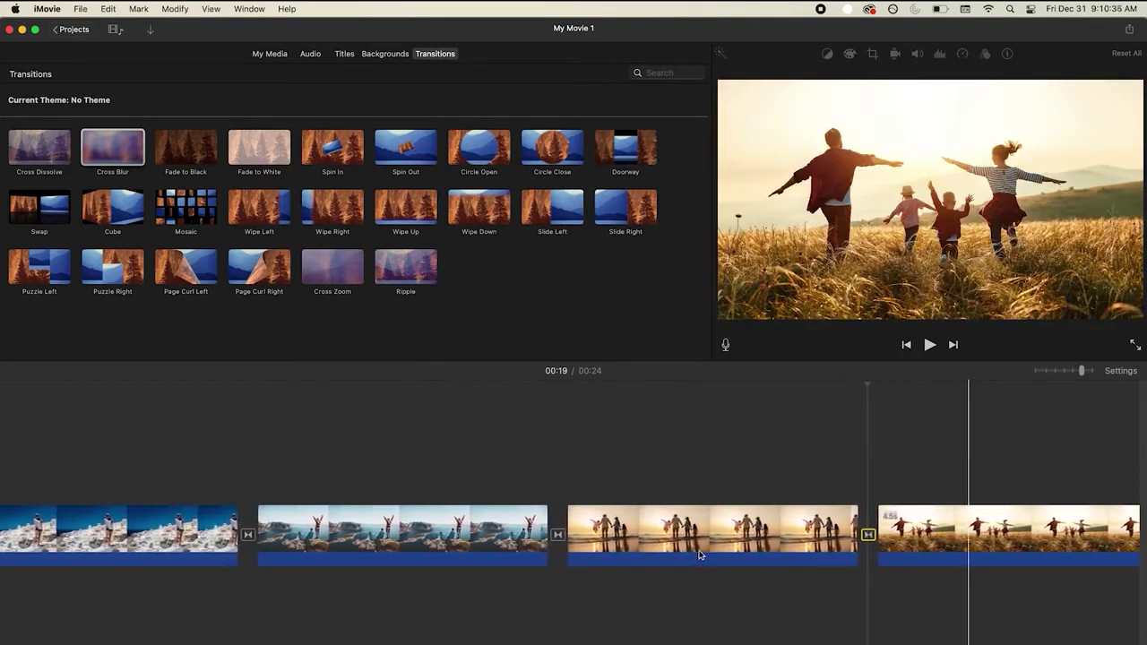
scroll(704, 549, "left", 5)
scroll(699, 551, "right", 16)
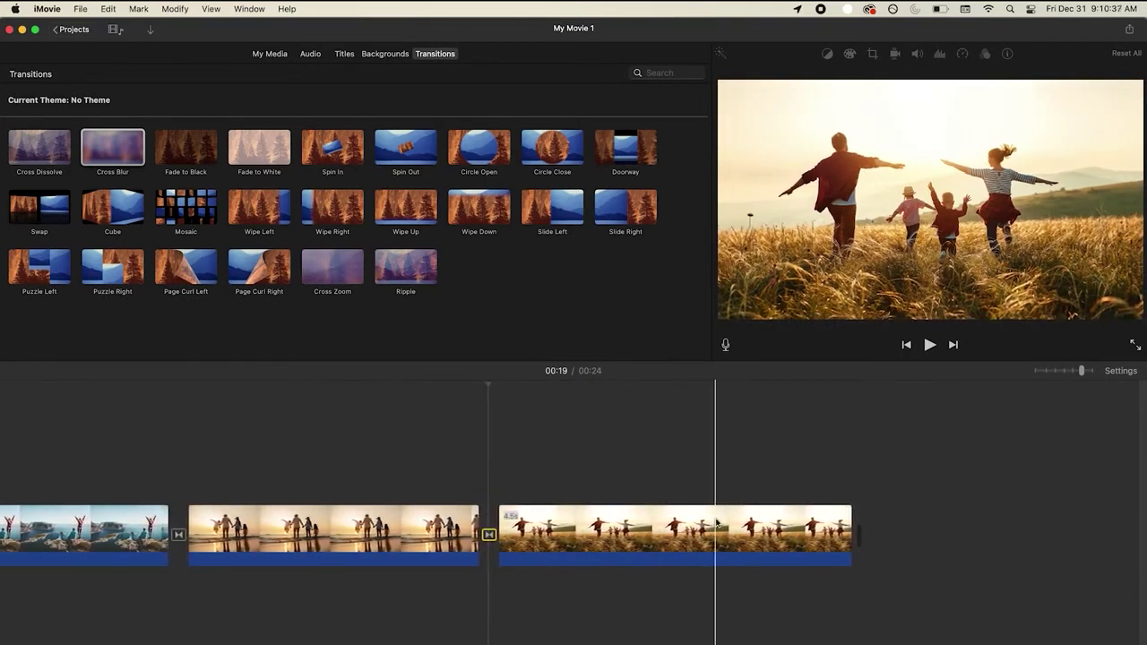
scroll(717, 522, "left", 12)
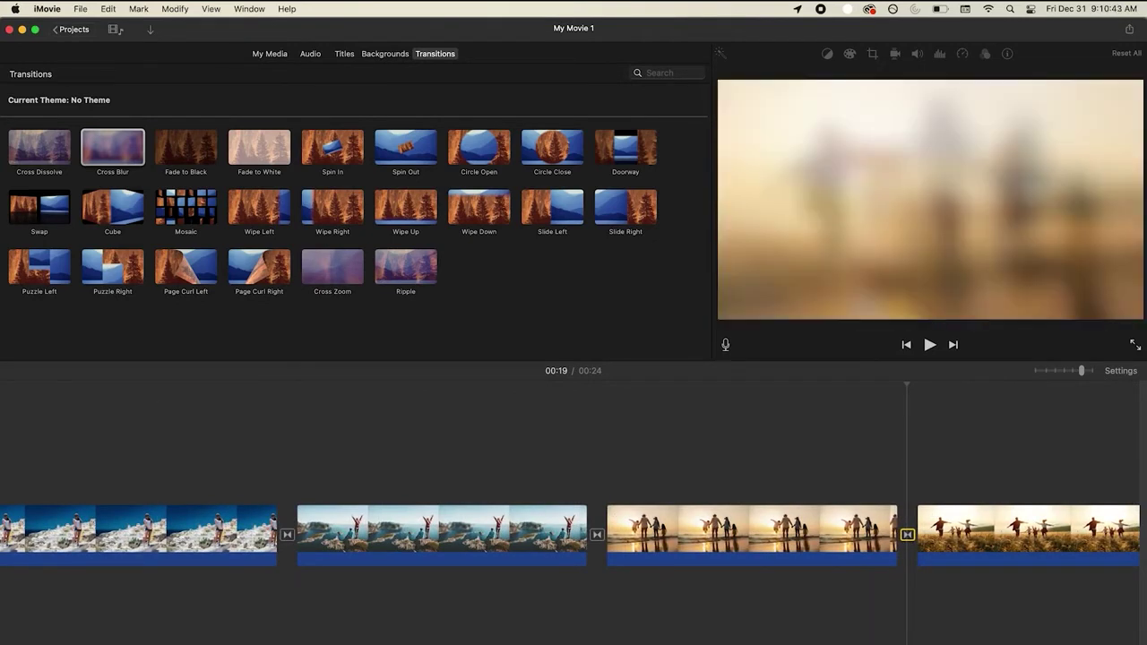
Select the mountain lake clip at the timeline's start and put the playhead near its beginning
scroll(266, 627, "left", 5)
scroll(263, 583, "left", 5)
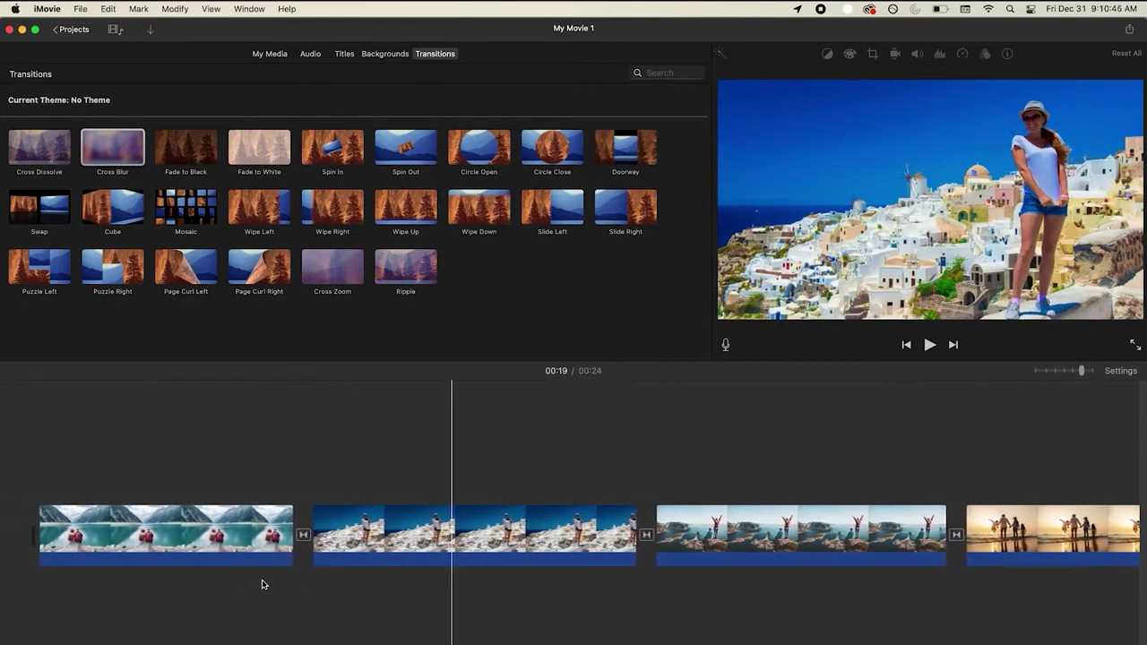
left_click(126, 533)
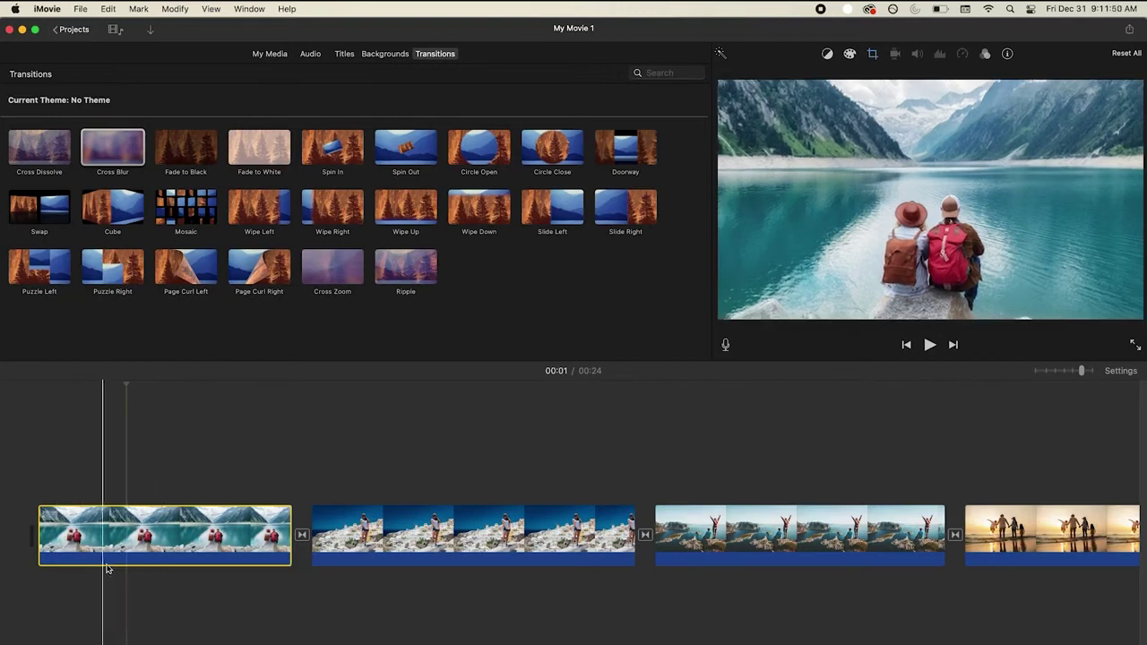
left_click(112, 568)
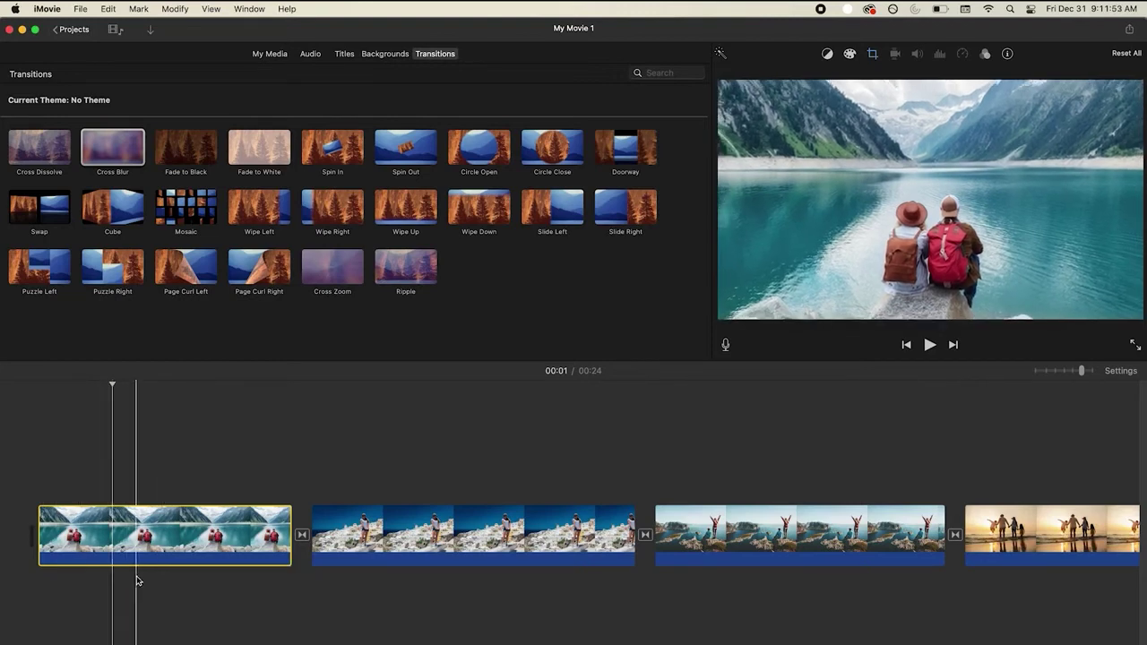
right_click(121, 563)
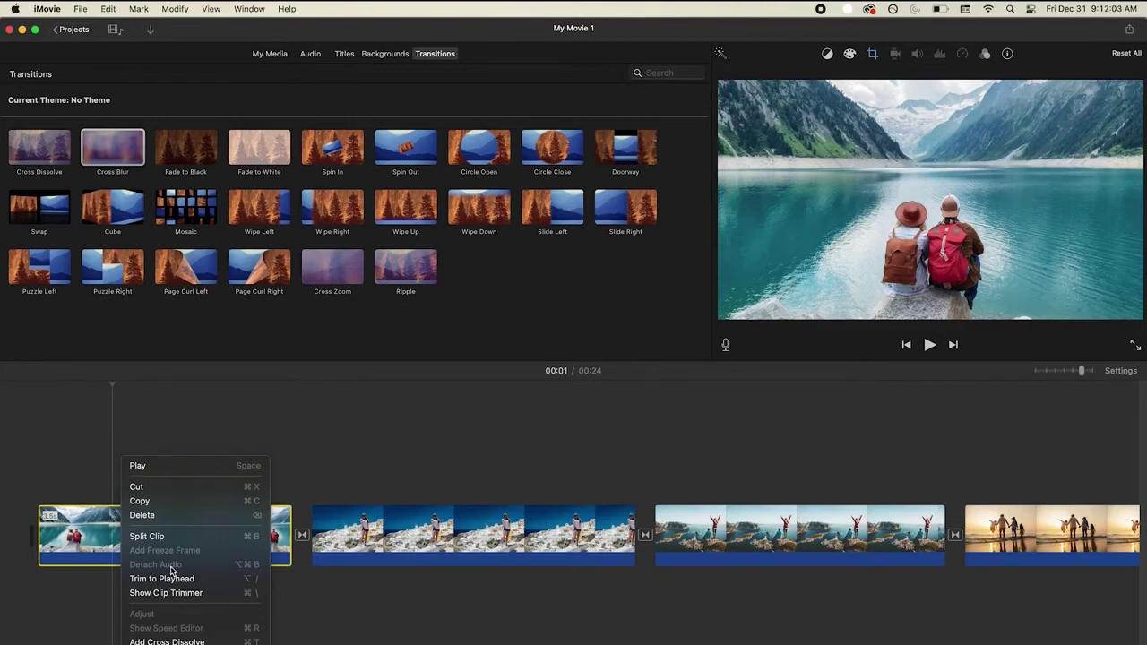
left_click(95, 592)
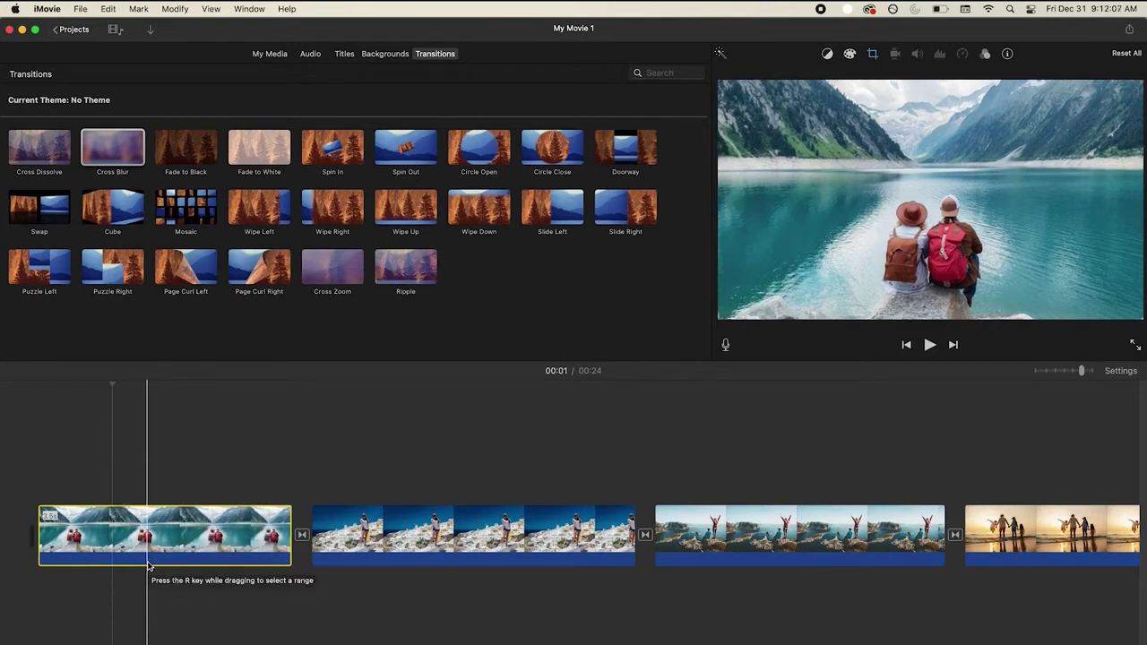
Place the Ambient Effect 2 sound effect beneath the opening clips at the movie's start
left_click(319, 55)
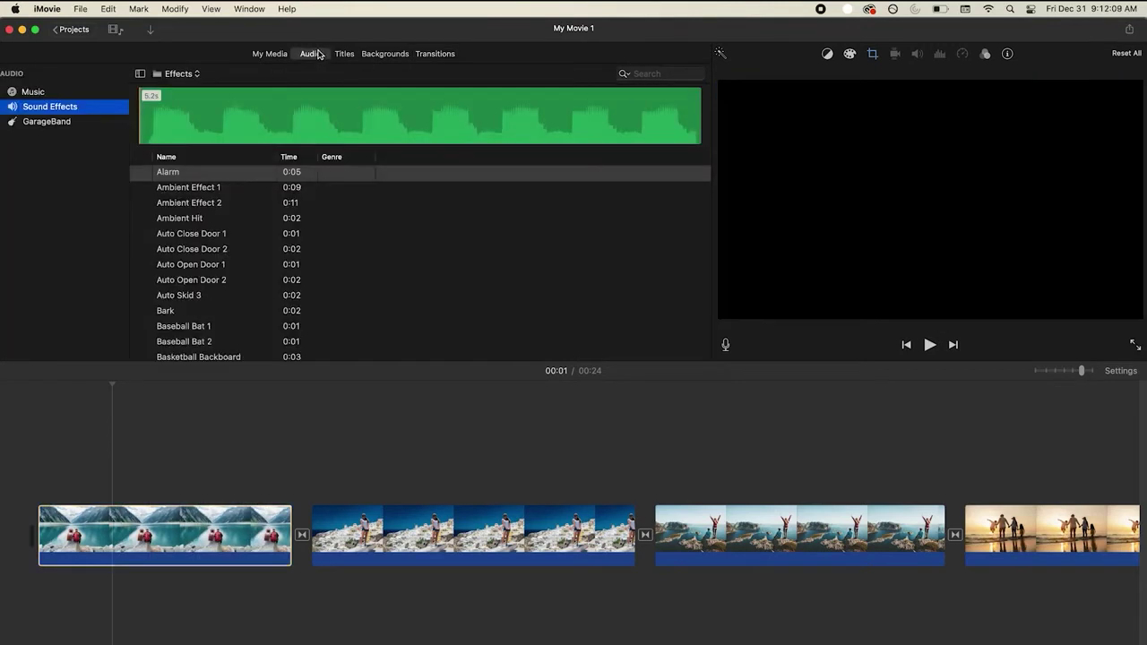
left_click(197, 204)
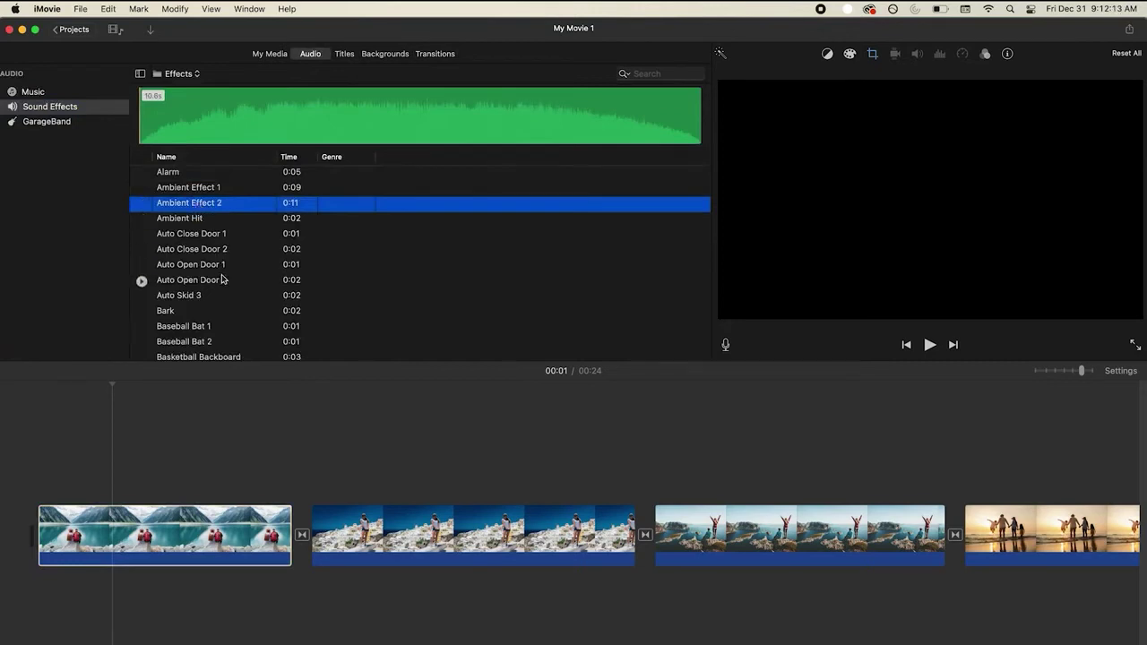
left_click(66, 104)
left_click(204, 206)
left_click_drag(177, 205, 34, 600)
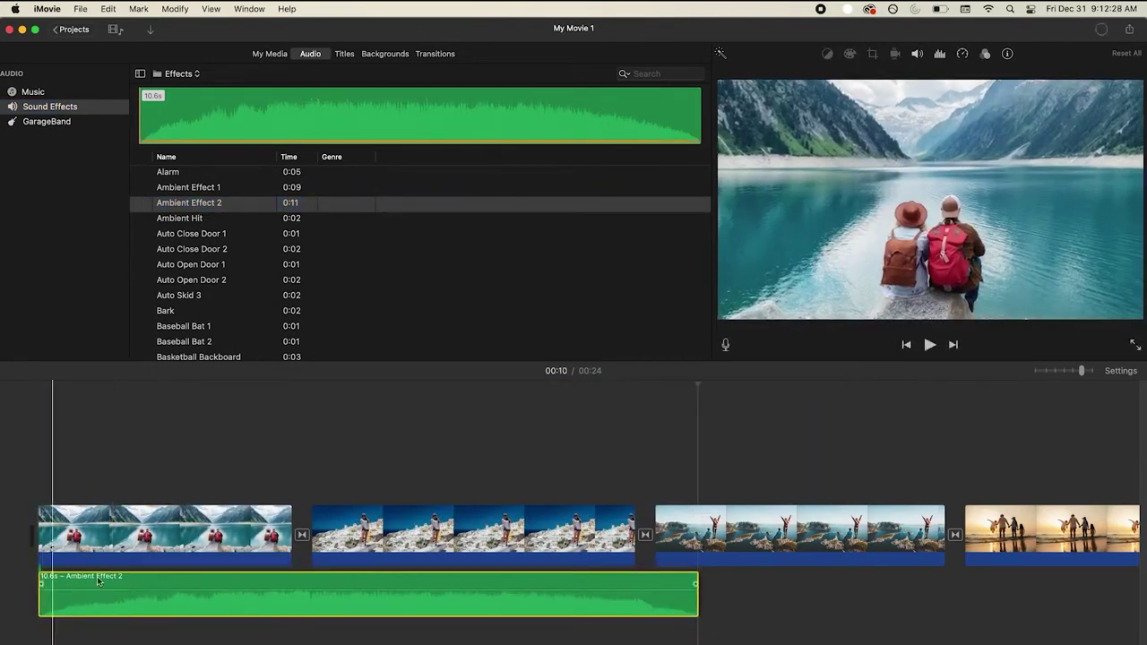
Play the movie from the start to check the sound, then stop and return to about 00:03
left_click(52, 425)
key("space")
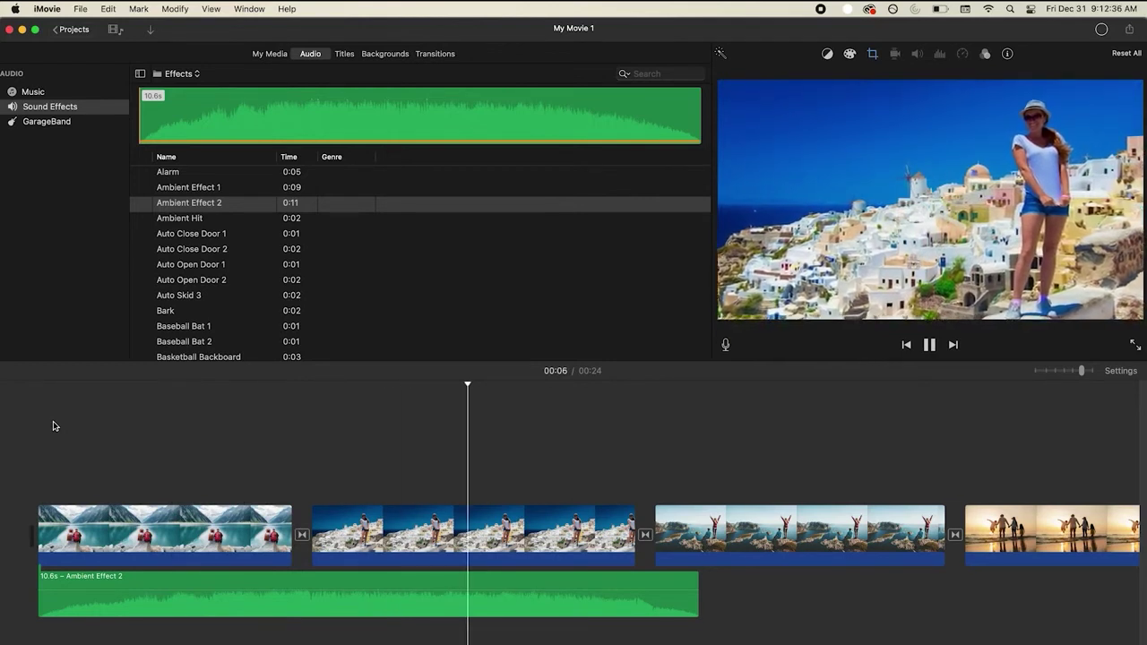
key("space")
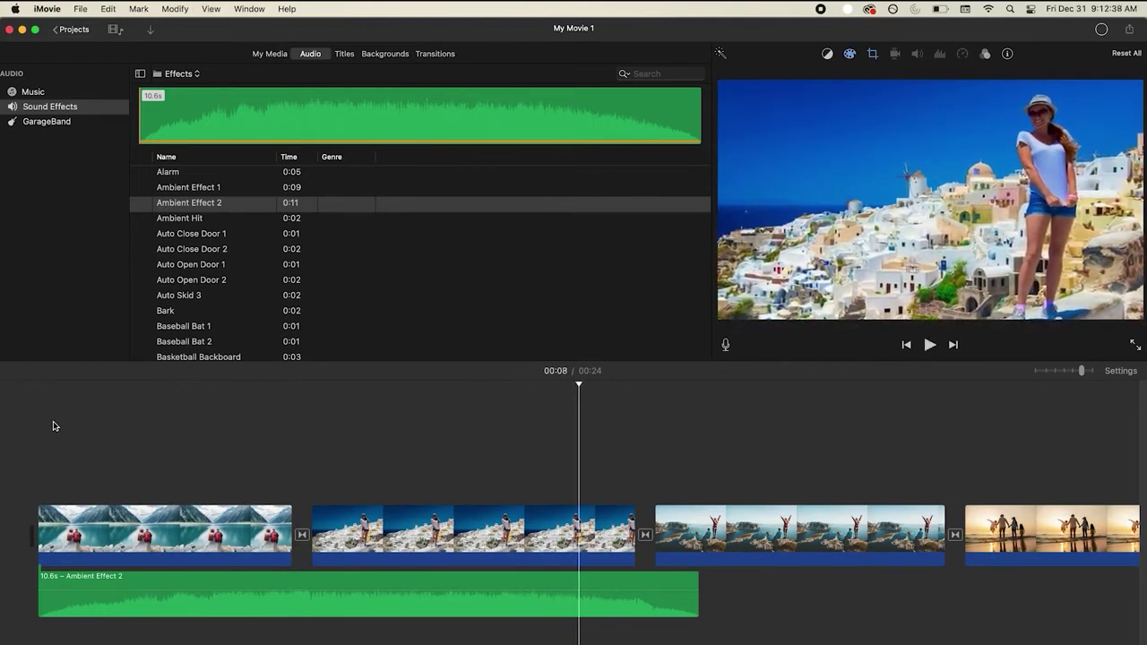
left_click(293, 488)
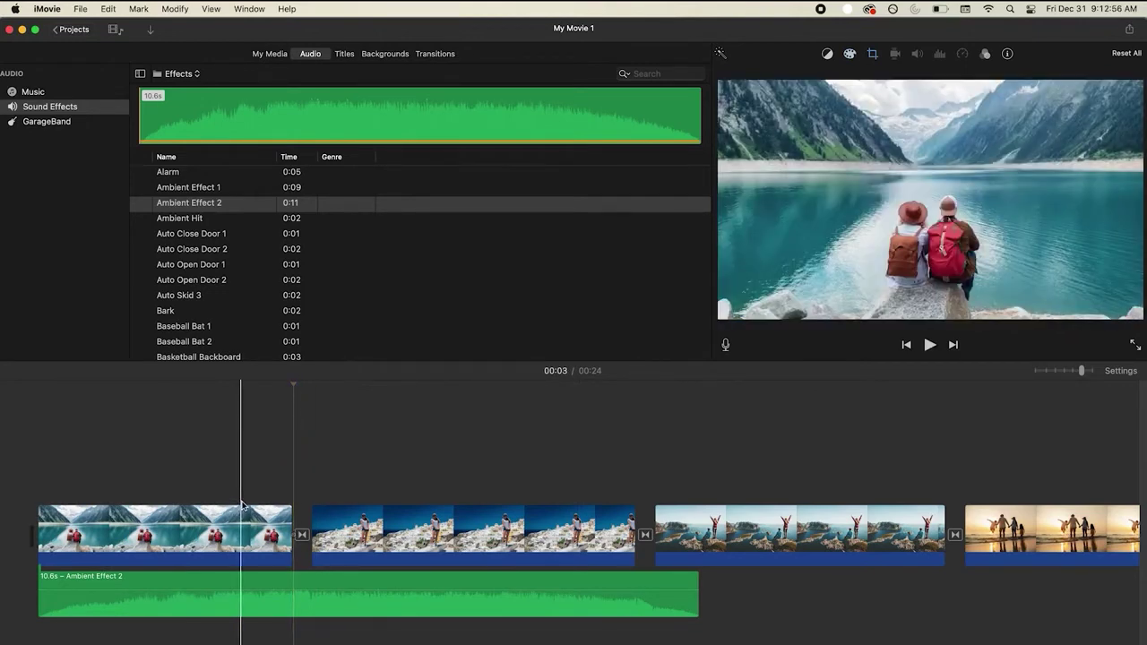
Split the mountain lake clip at about 00:01, then move the second piece away and back
left_click(156, 530)
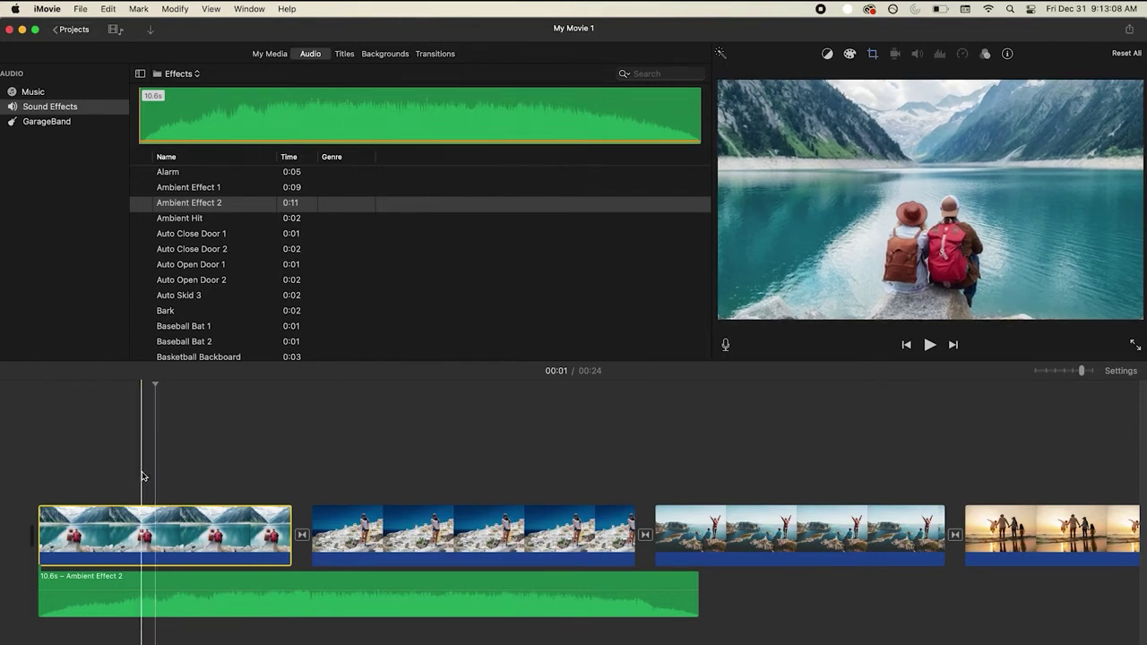
left_click(127, 512)
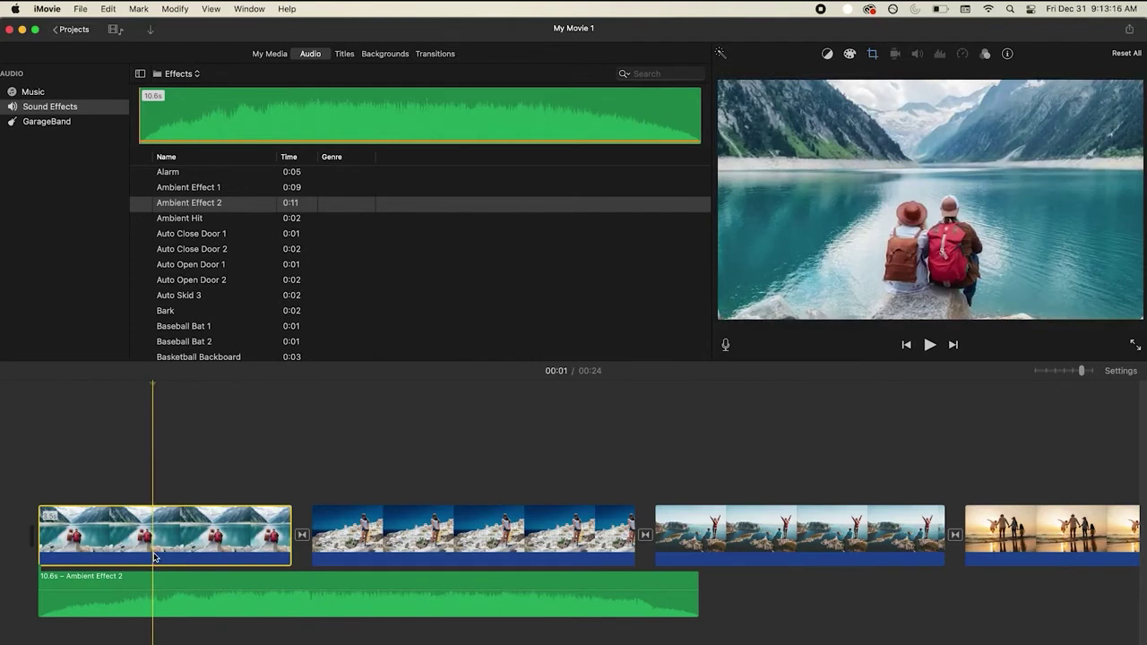
right_click(154, 557)
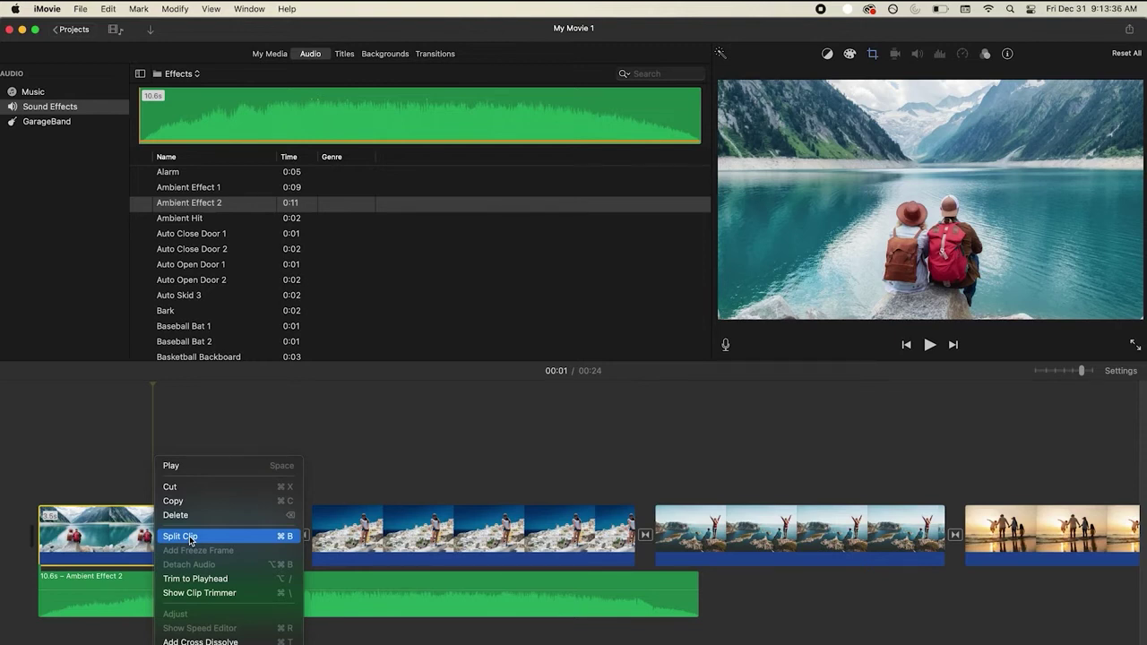
left_click(180, 536)
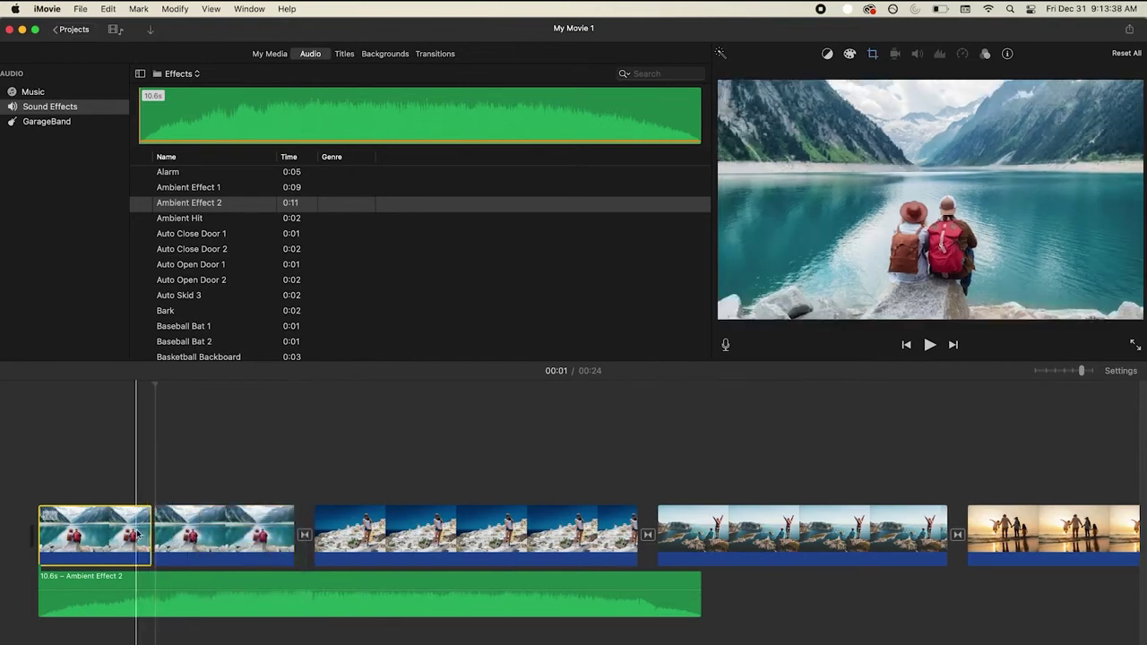
left_click_drag(217, 536, 473, 524)
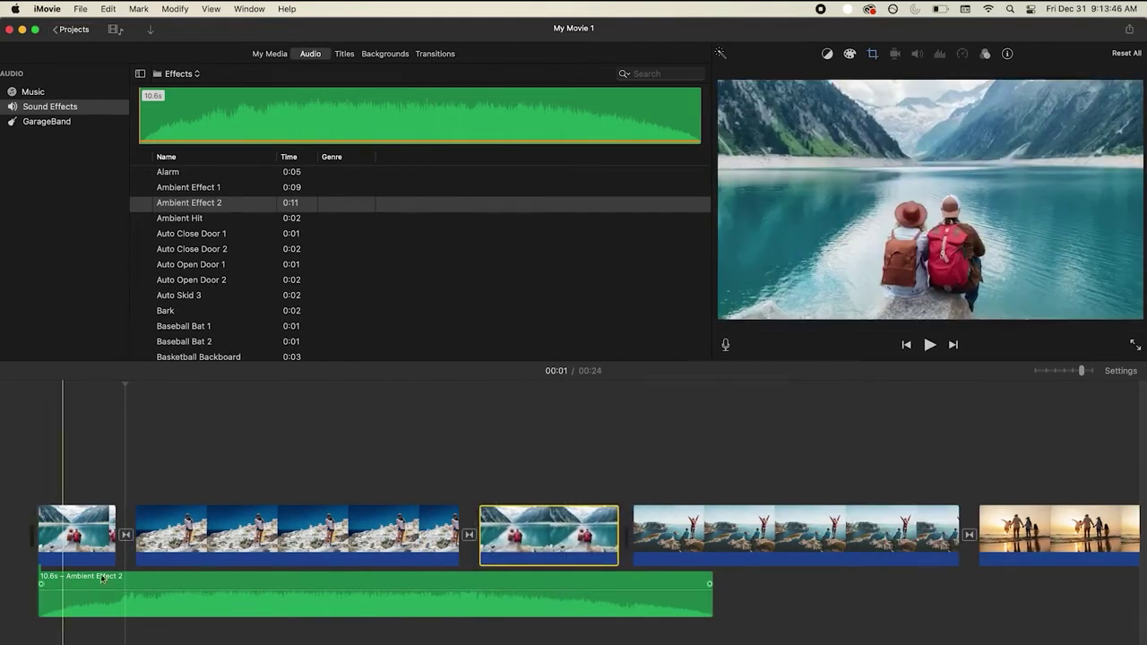
left_click_drag(537, 541, 105, 524)
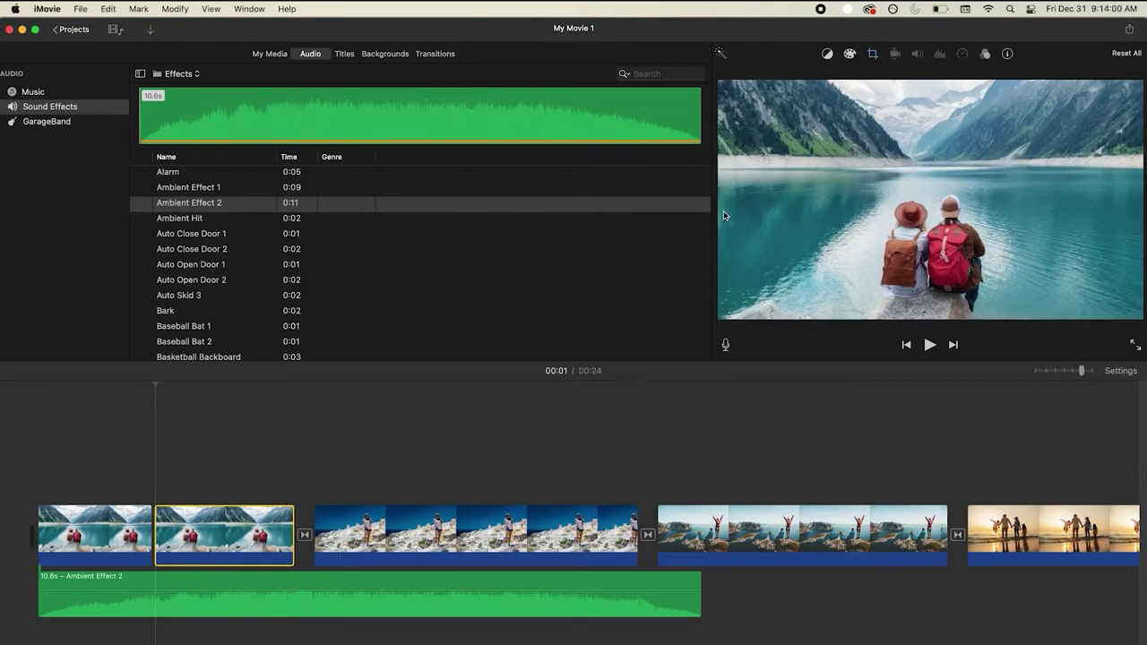
left_click(843, 481)
scroll(847, 484, "right", 5)
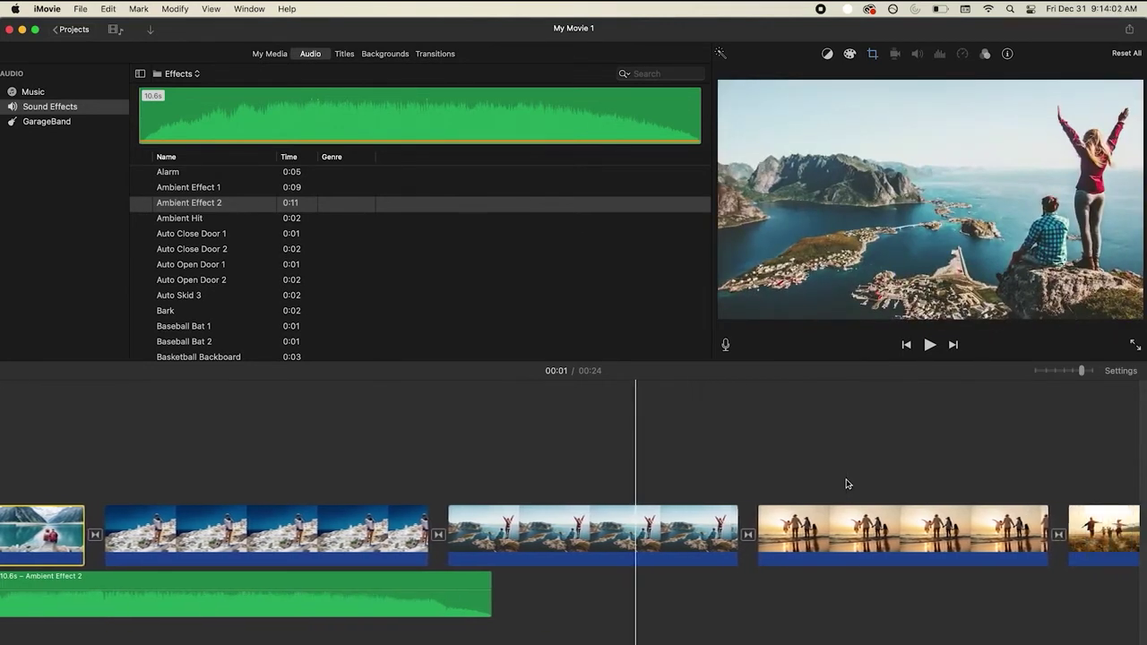
scroll(847, 484, "right", 10)
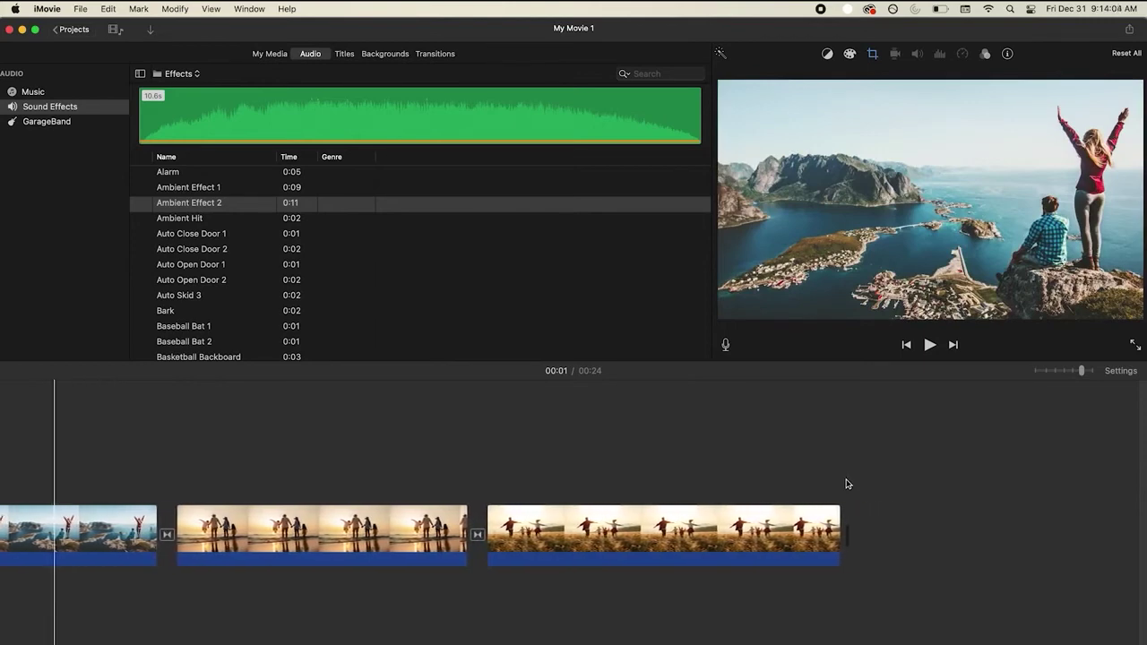
scroll(847, 484, "left", 8)
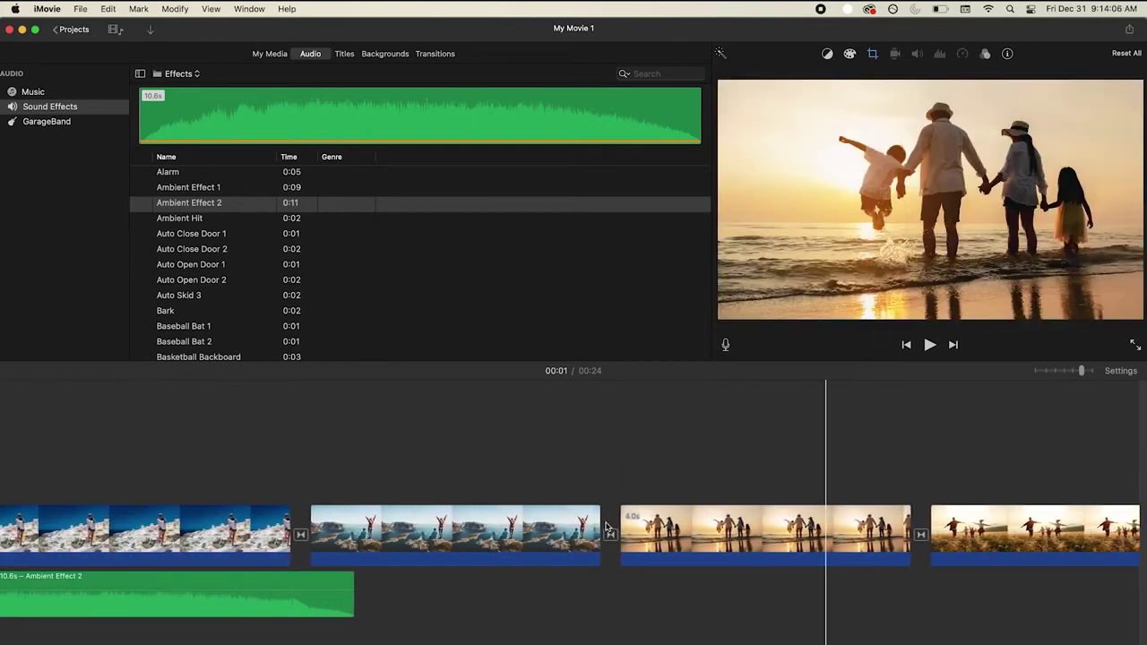
scroll(606, 528, "left", 4)
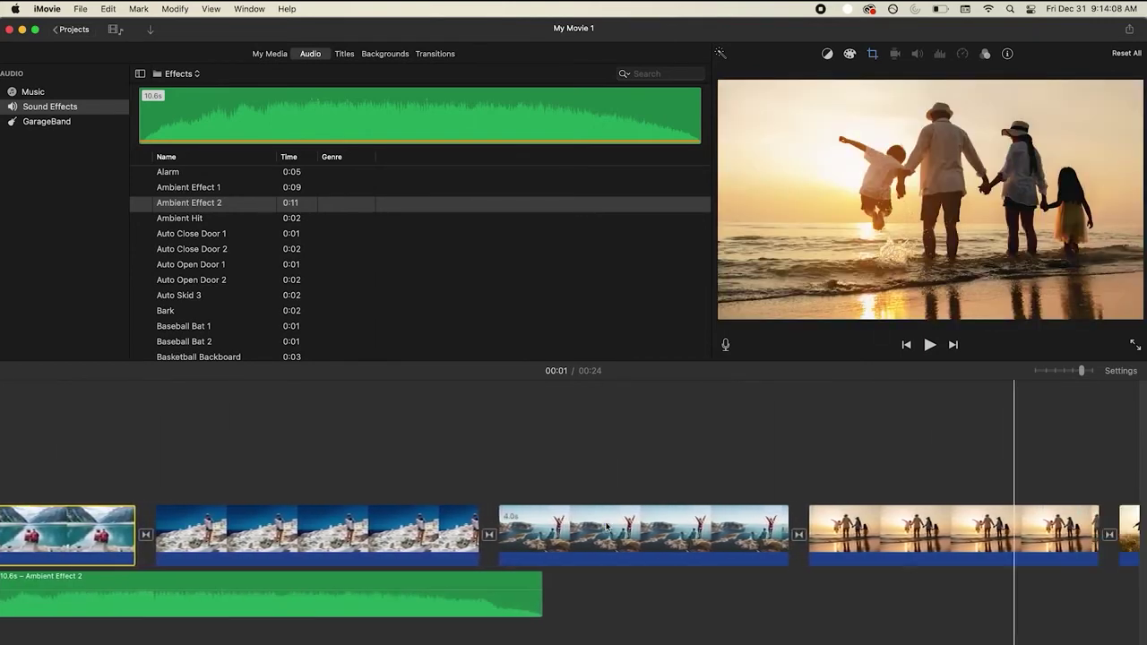
scroll(606, 528, "right", 8)
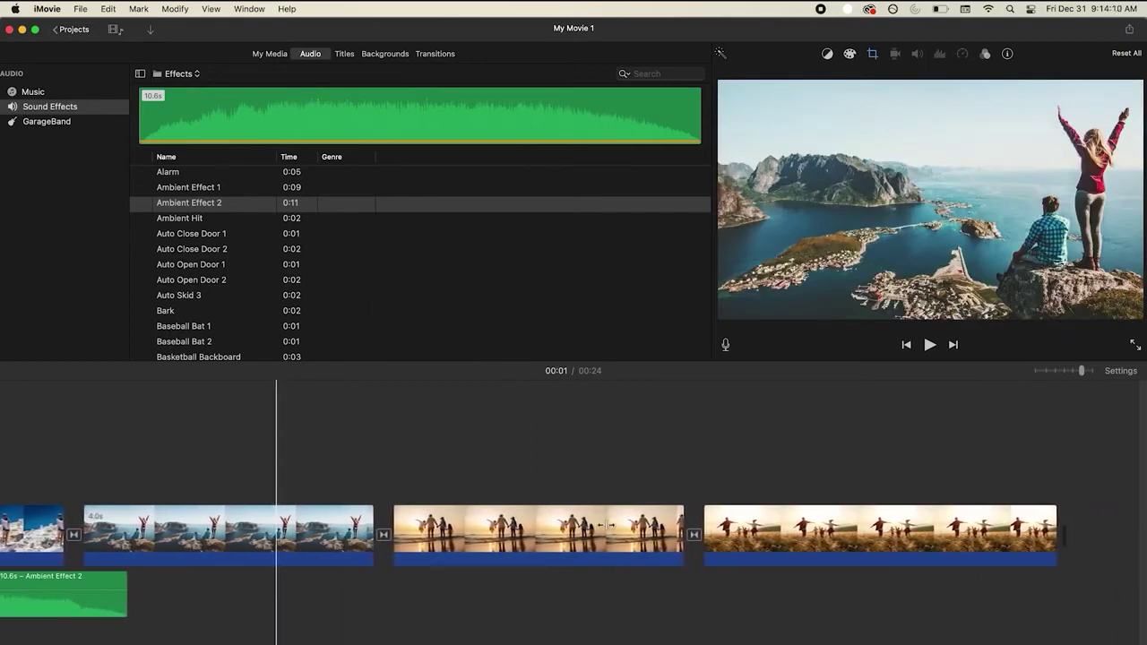
left_click(824, 533)
left_click(910, 528)
scroll(912, 521, "left", 3)
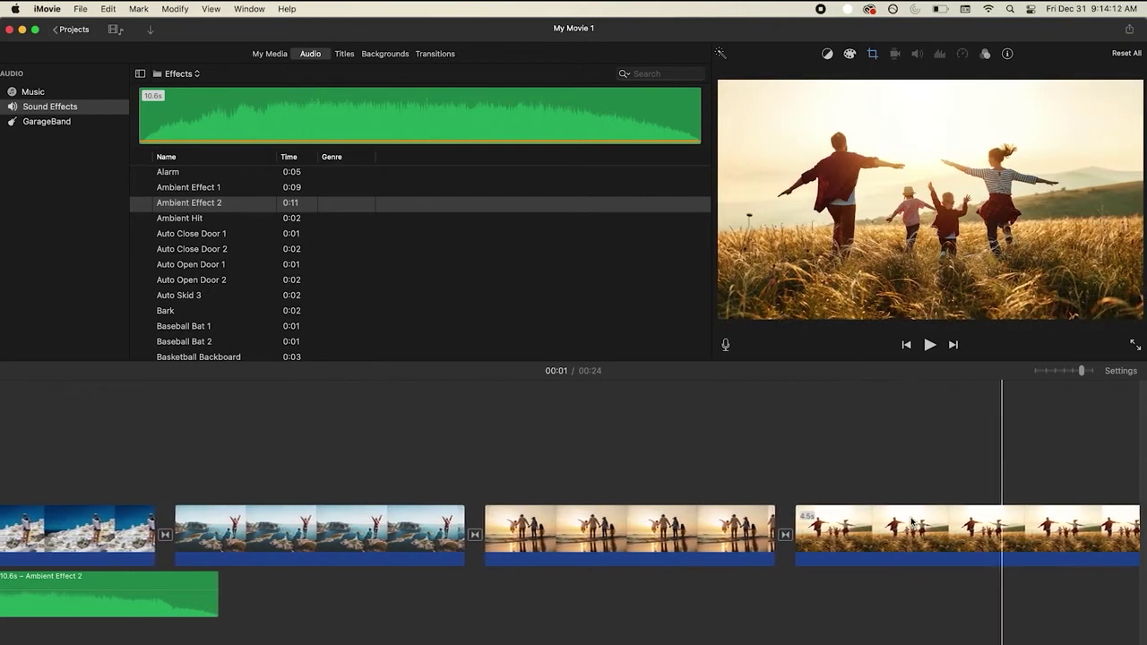
scroll(912, 522, "right", 3)
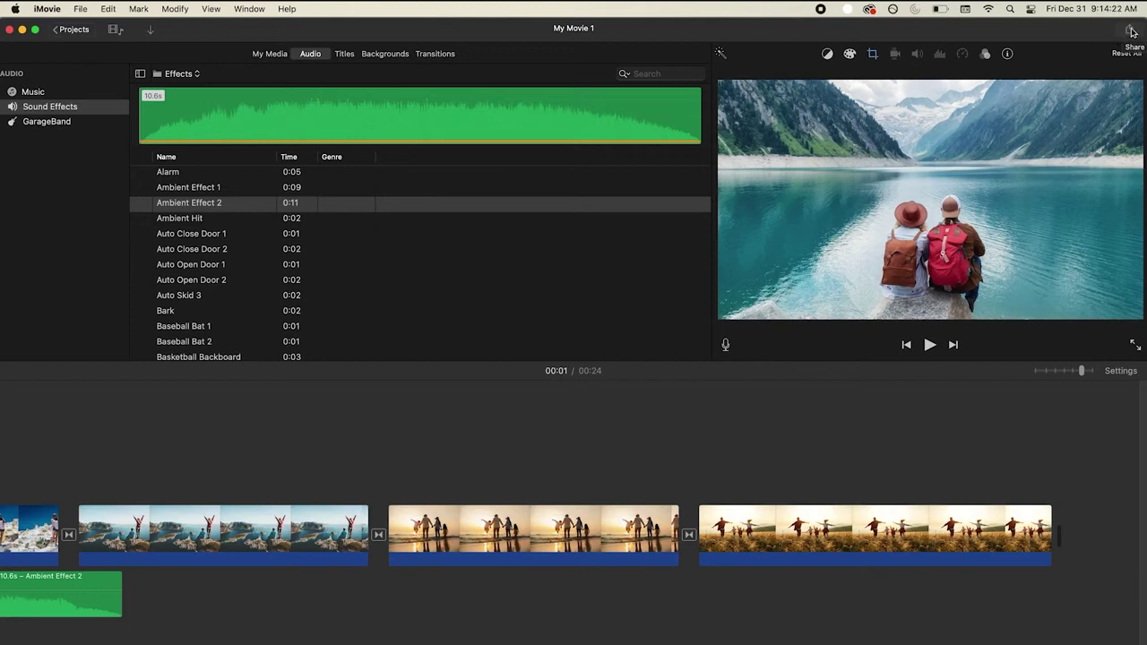
Open the Export File settings and retitle the movie 'Family trip Slideshow'
left_click(1130, 33)
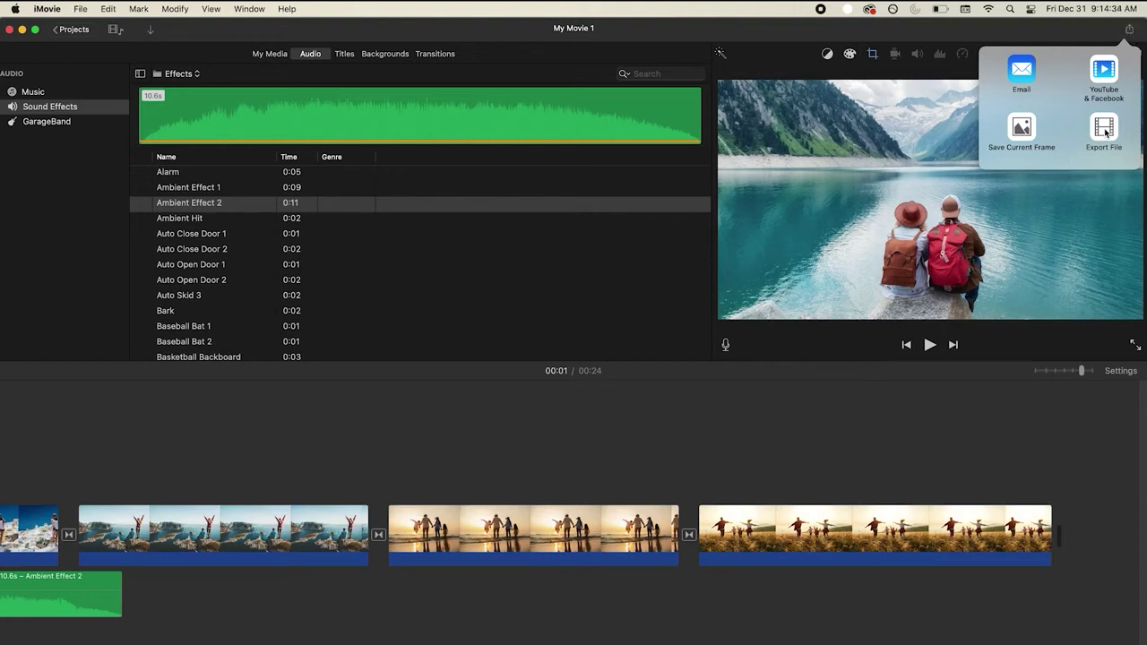
left_click(1105, 132)
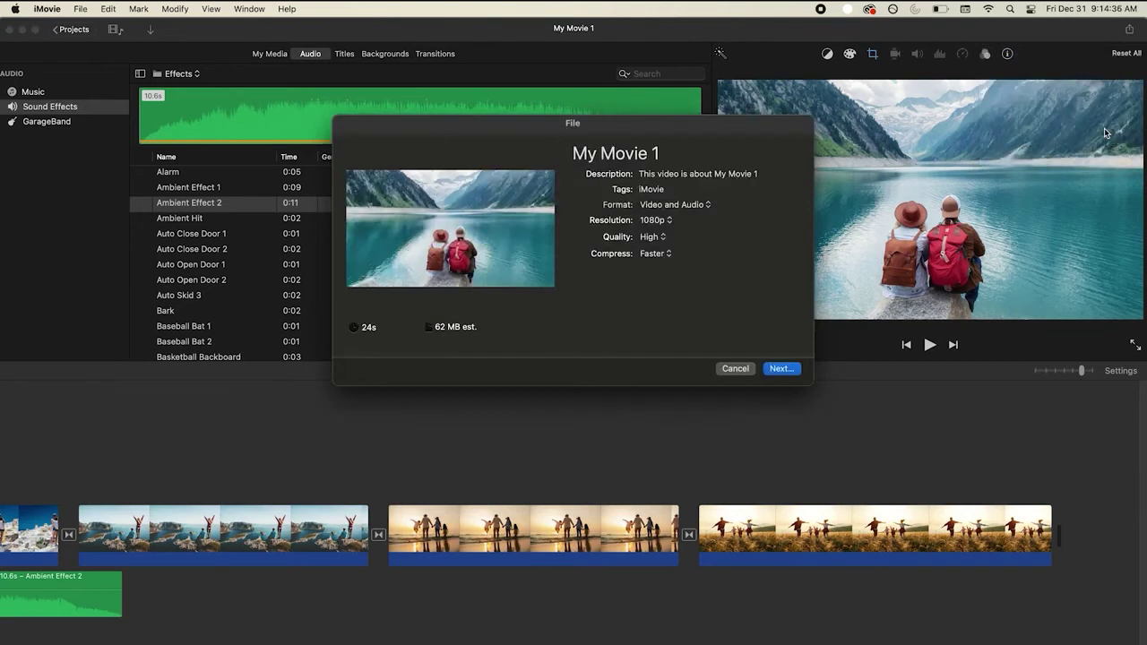
left_click(671, 154)
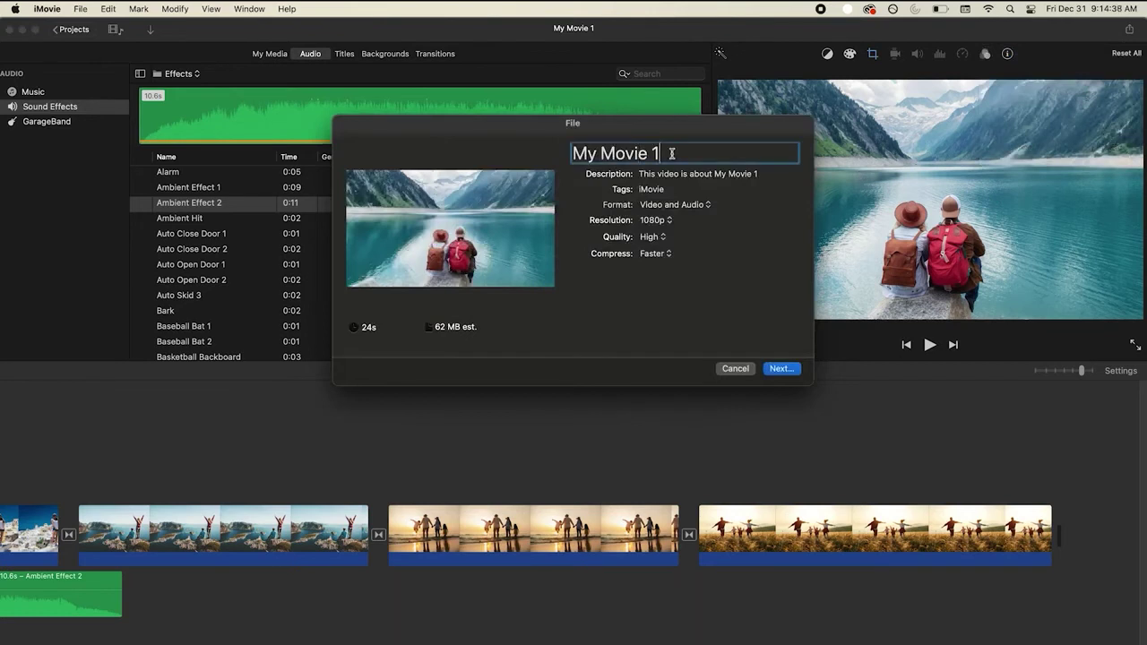
key("super+a")
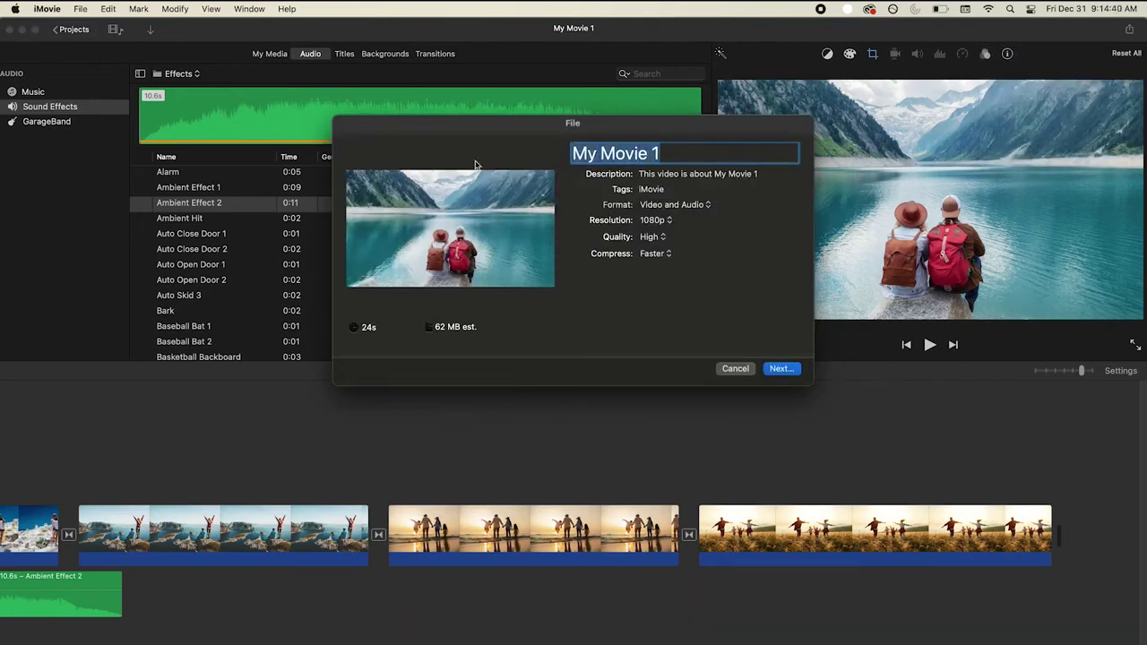
type("Family trip:")
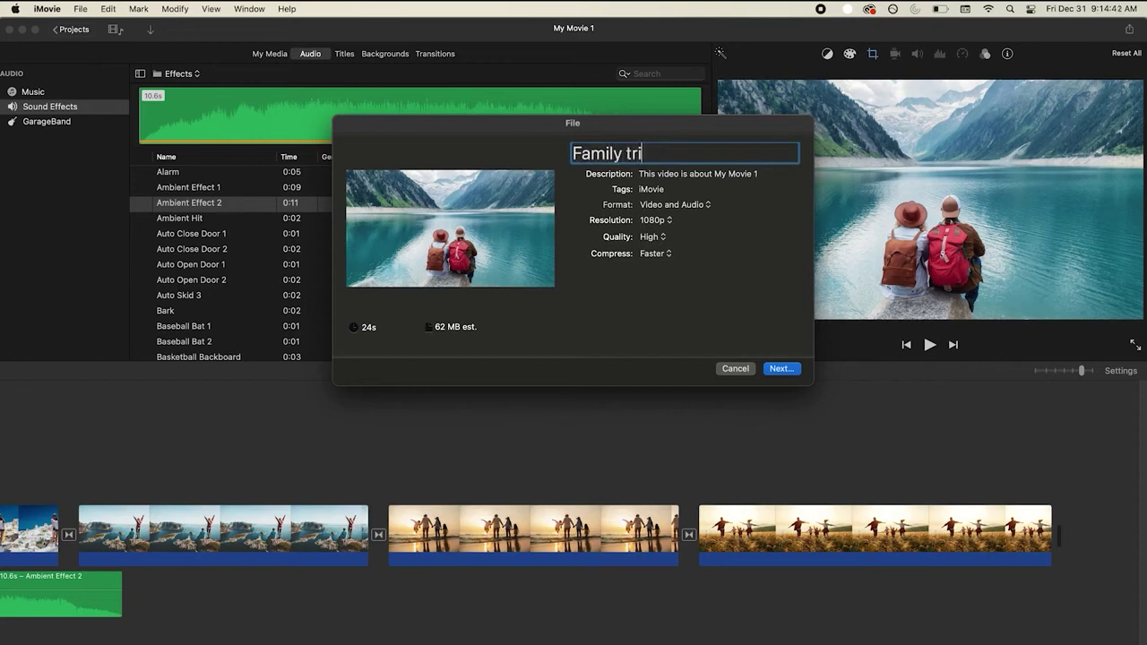
key("BackSpace")
type("Slideshow")
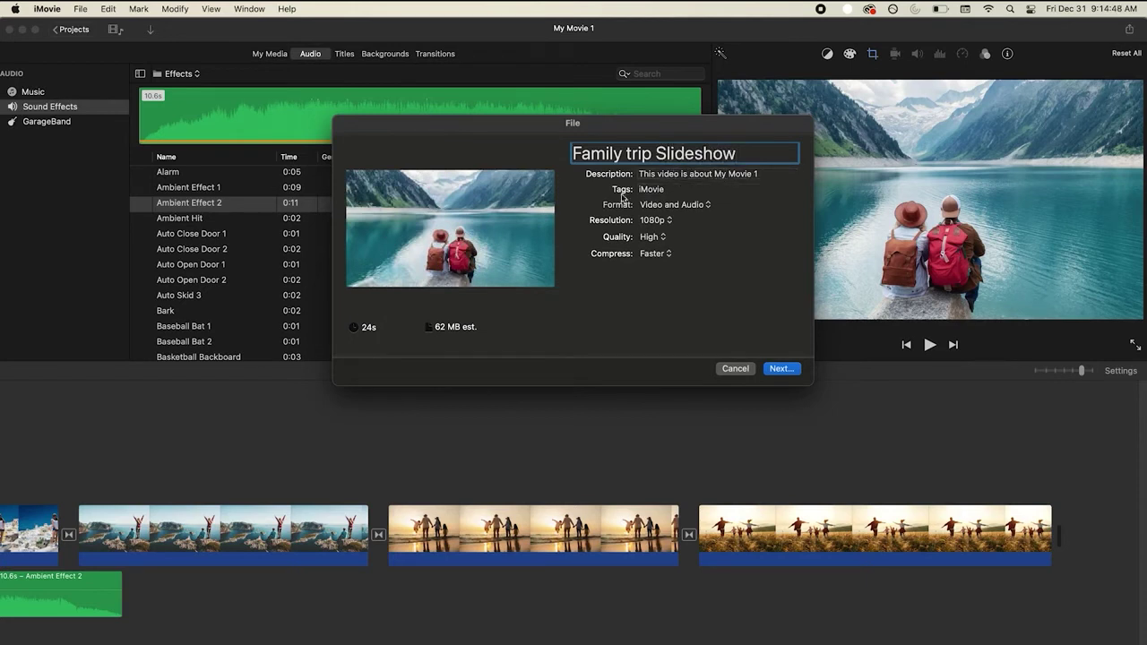
left_click(665, 177)
double_click(665, 177)
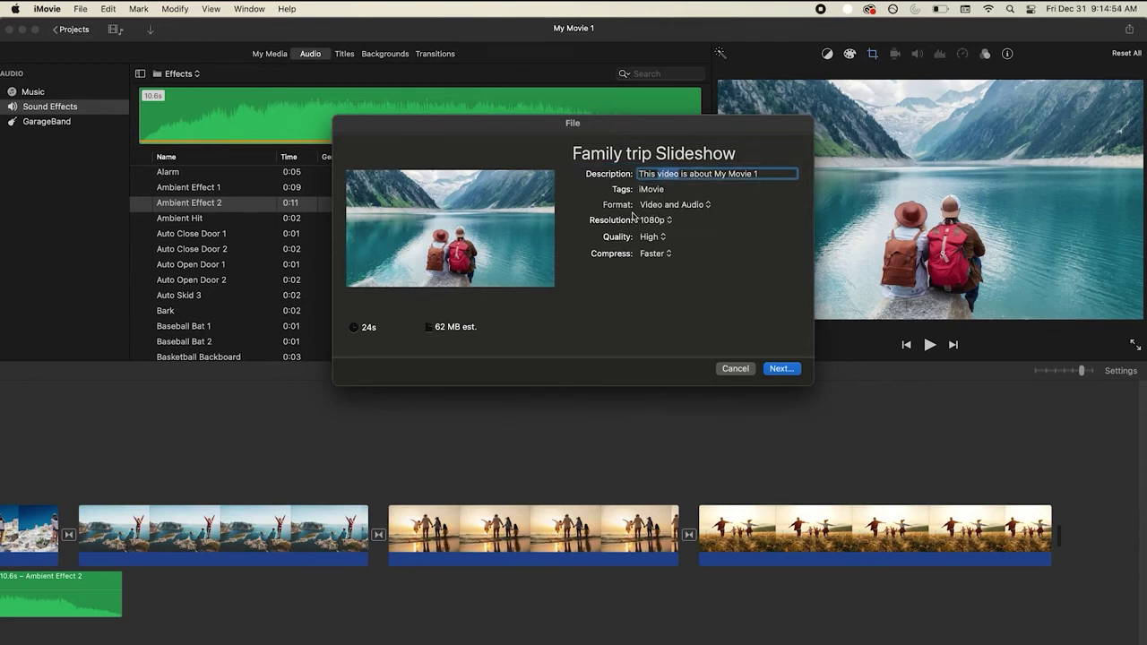
left_click(669, 206)
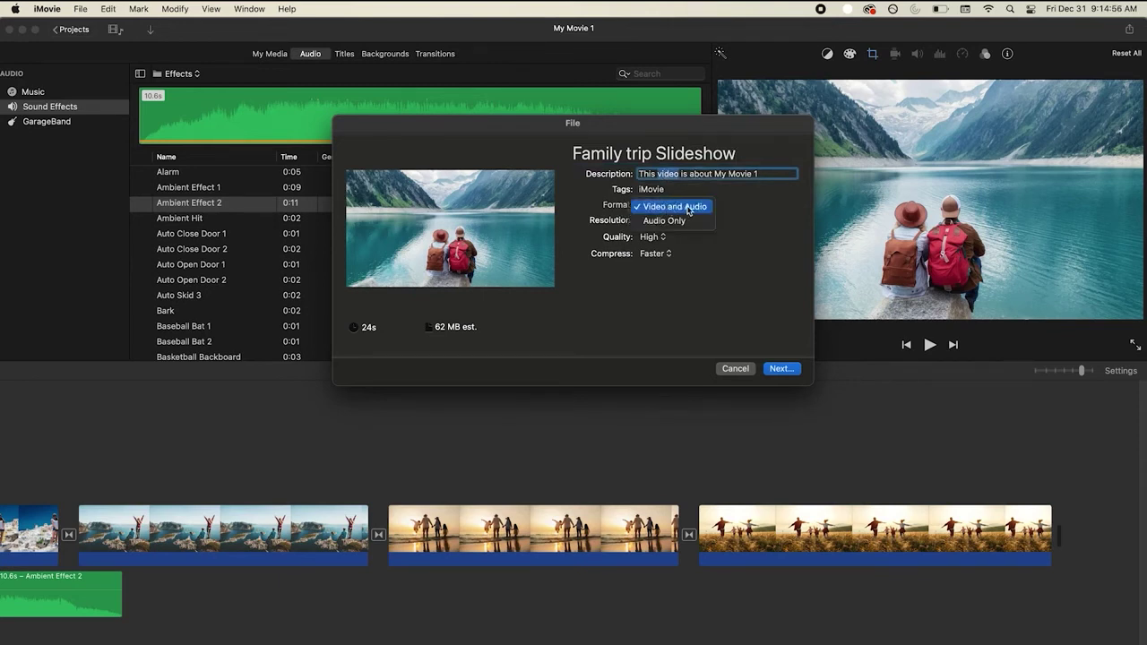
left_click(668, 207)
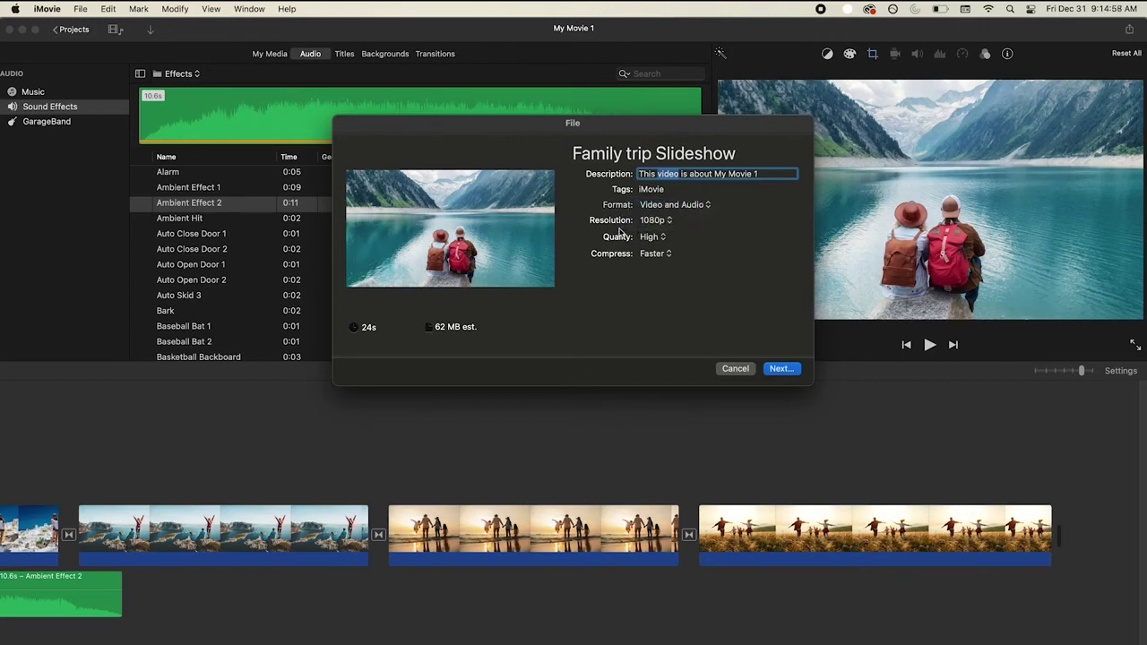
left_click(655, 221)
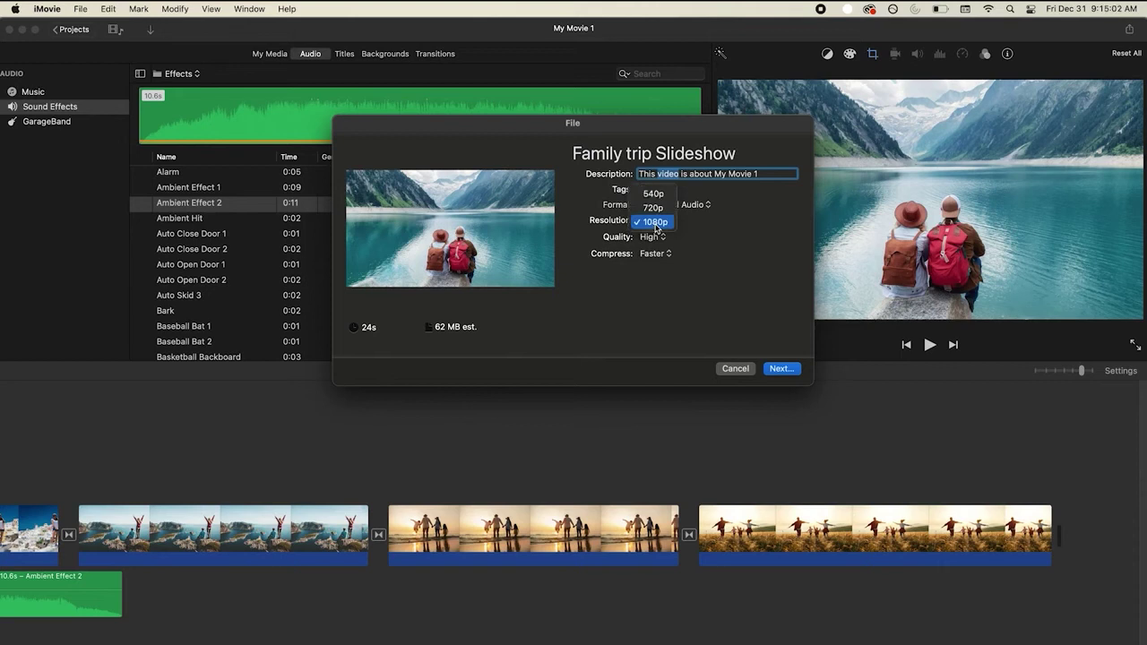
left_click(655, 223)
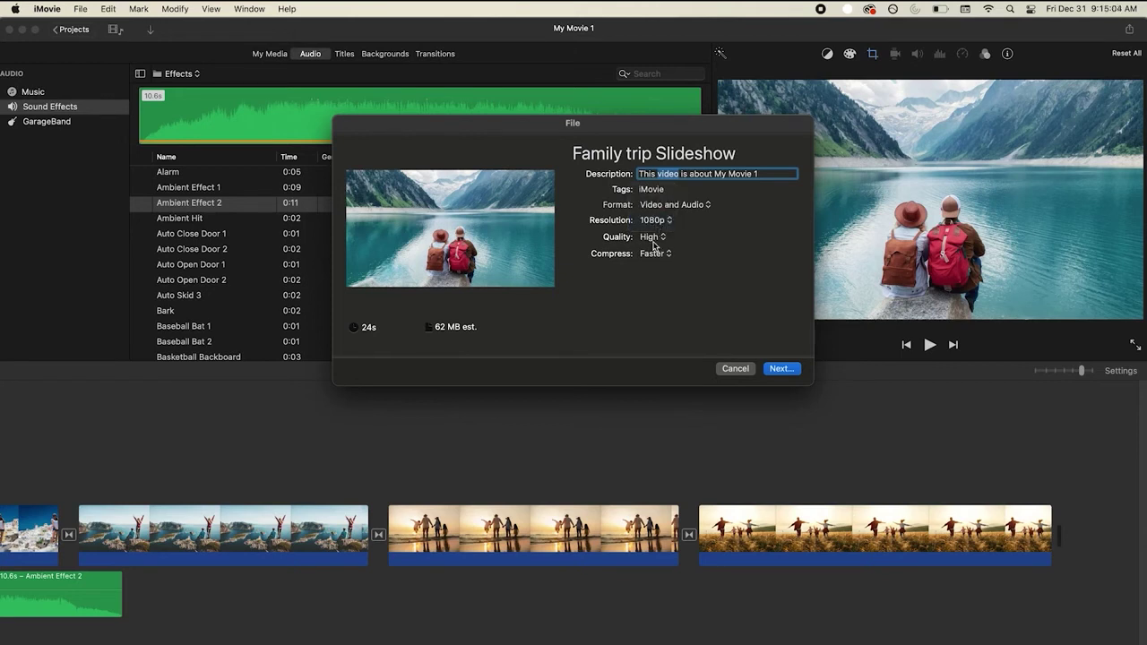
left_click(654, 240)
left_click(653, 240)
left_click(653, 240)
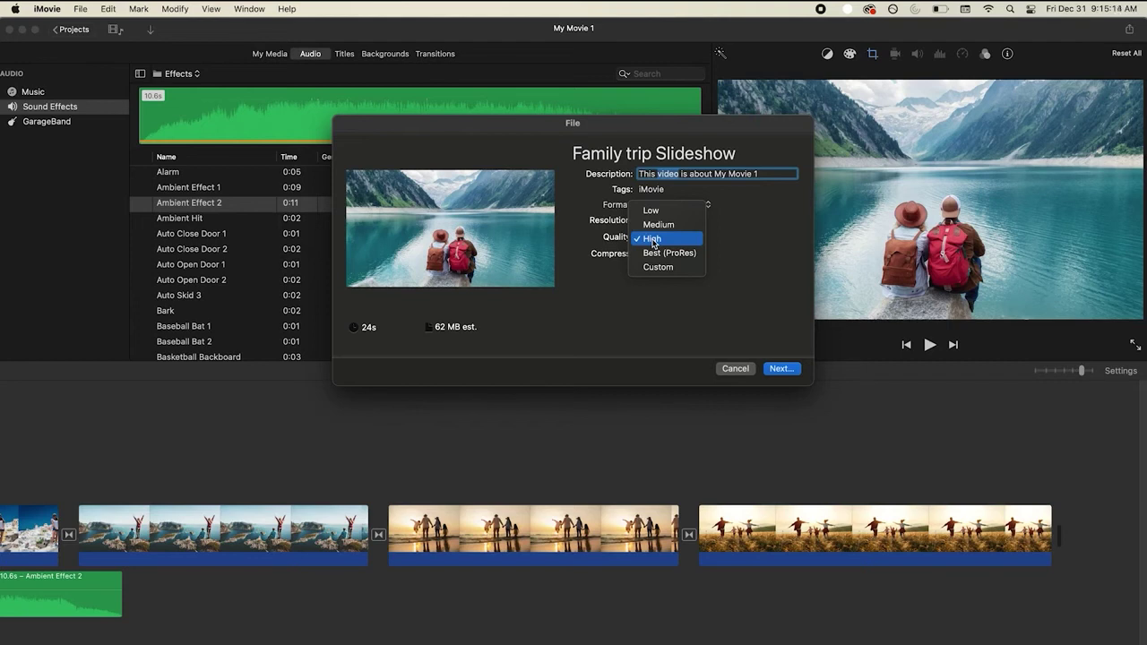
left_click(653, 240)
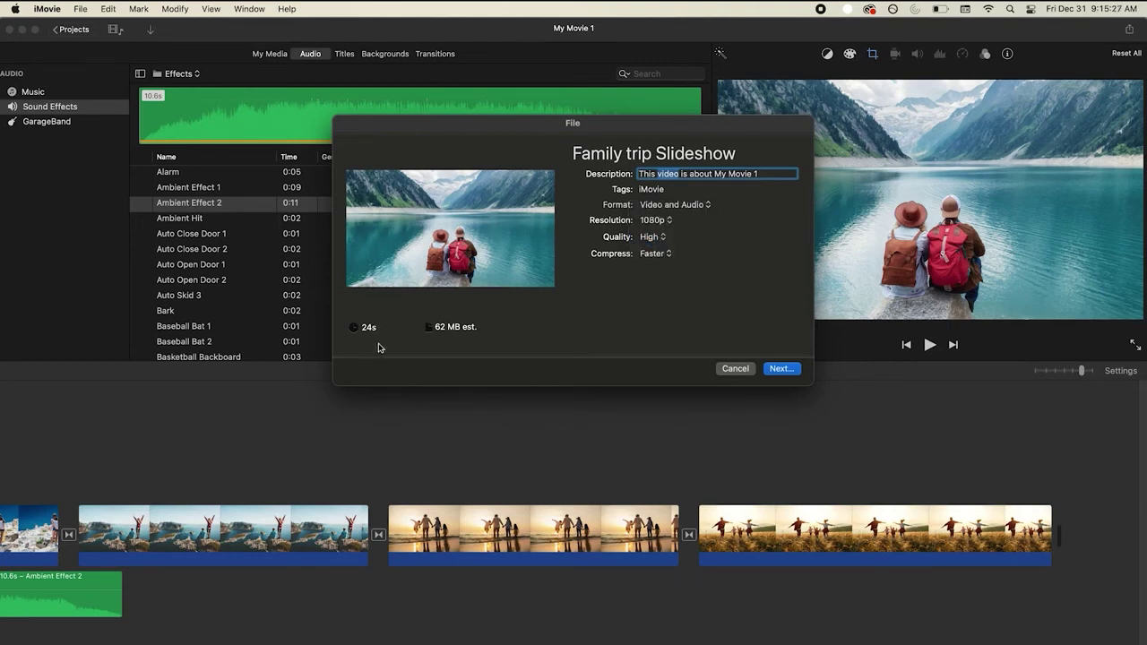
left_click_drag(472, 125, 219, 79)
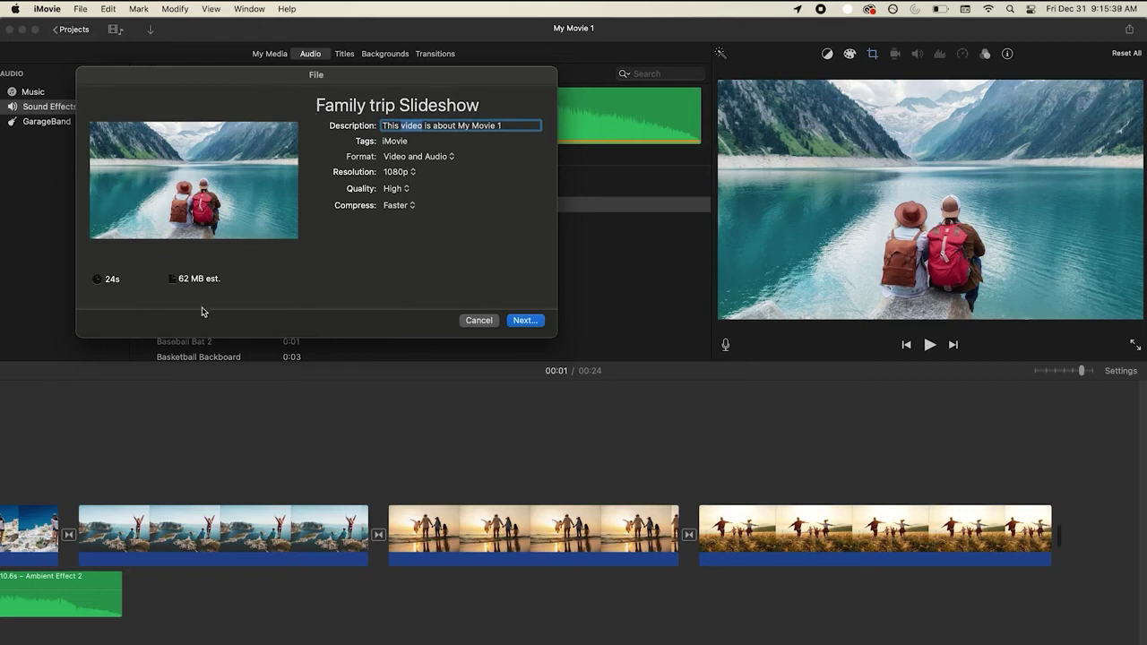
left_click_drag(204, 311, 245, 305)
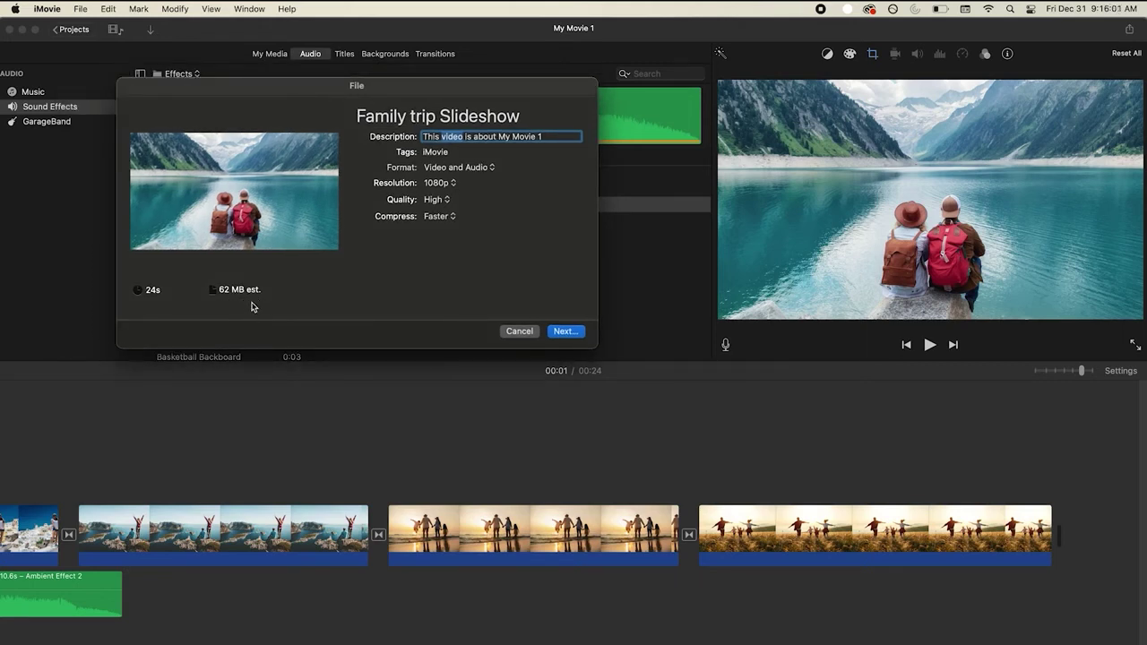
Save the export as 'Family trip Slideshow' on the Desktop
left_click(556, 332)
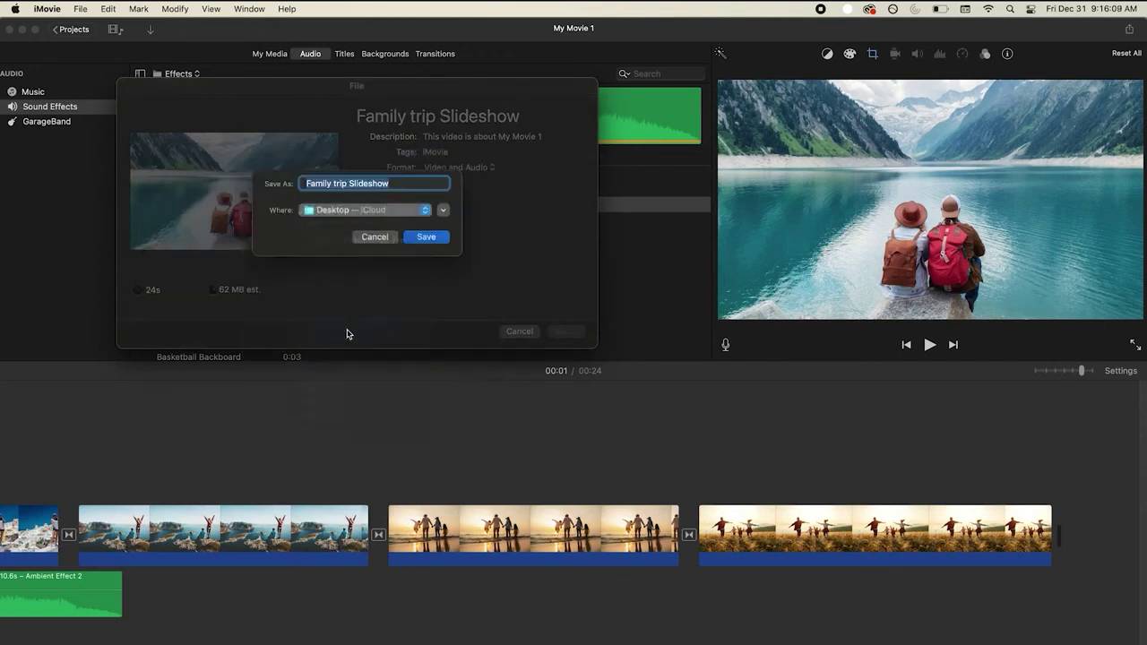
left_click(431, 242)
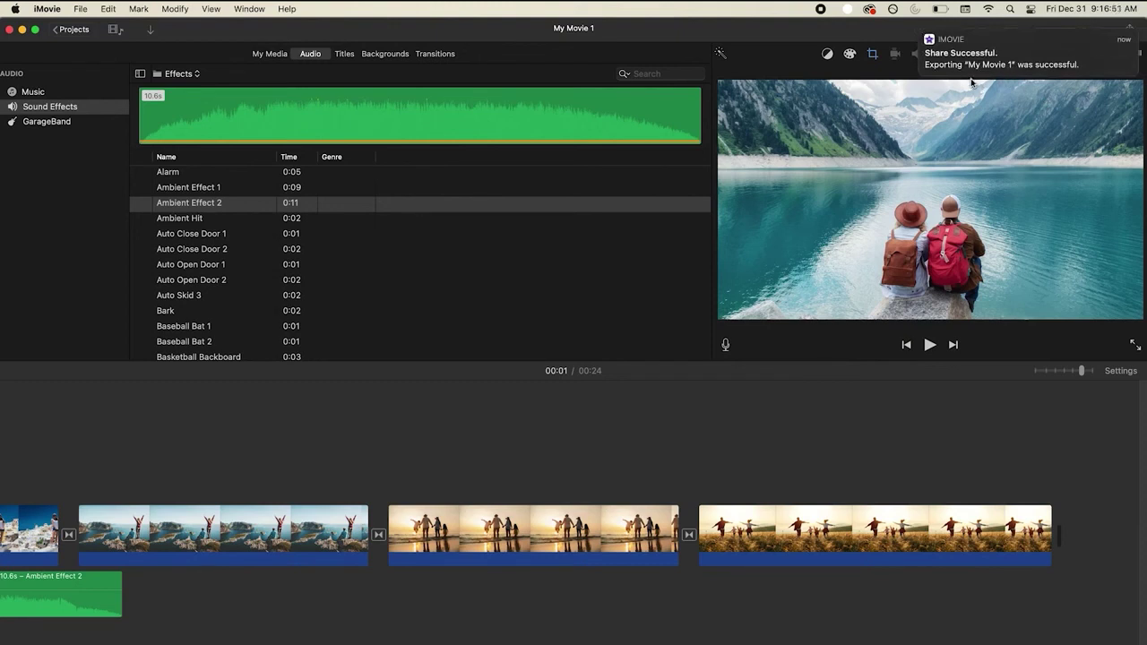
mouse_move(1005, 33)
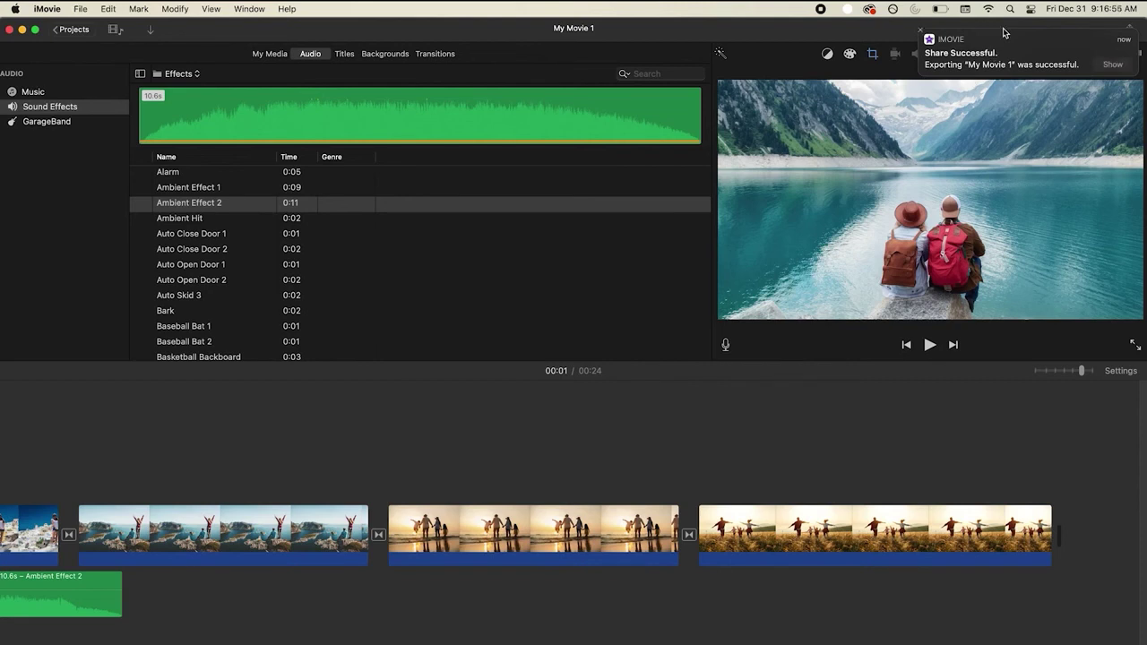